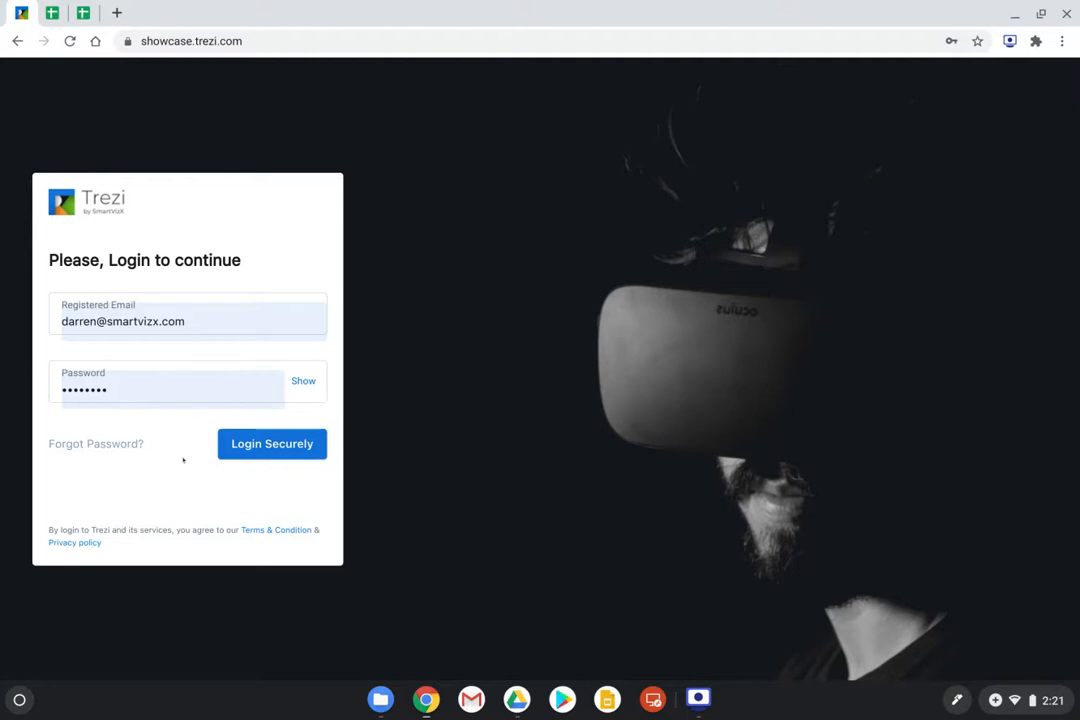
Log in to the Trezi showcase with the filled-in credentials and display the product catalog as a list.
click(272, 445)
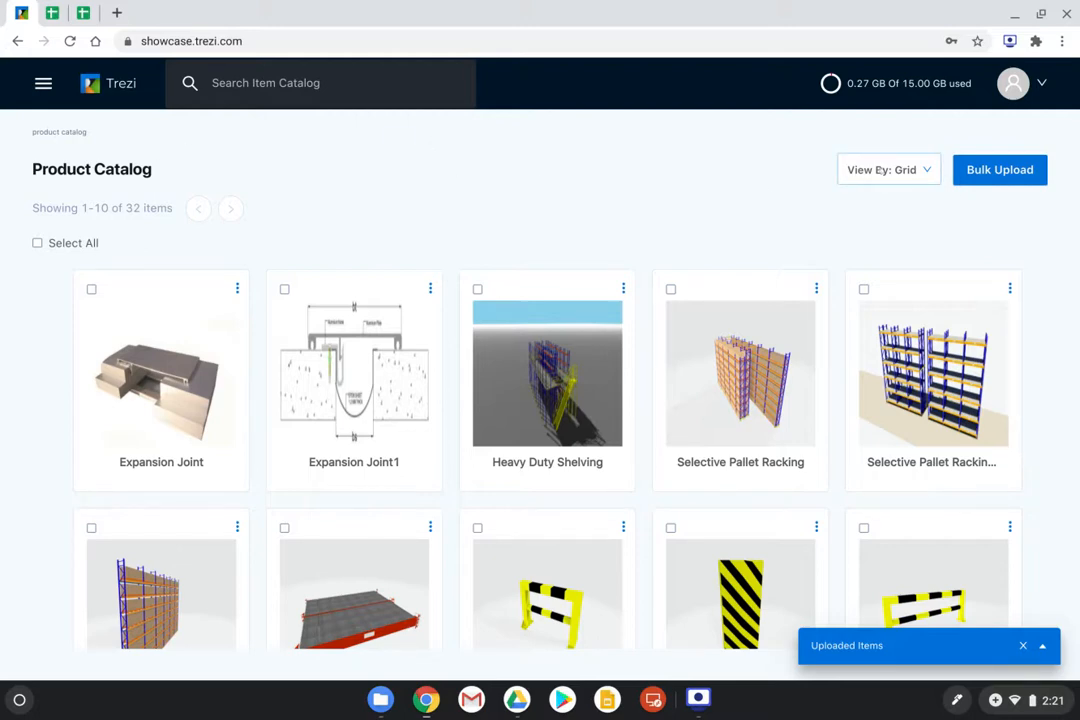
click(860, 172)
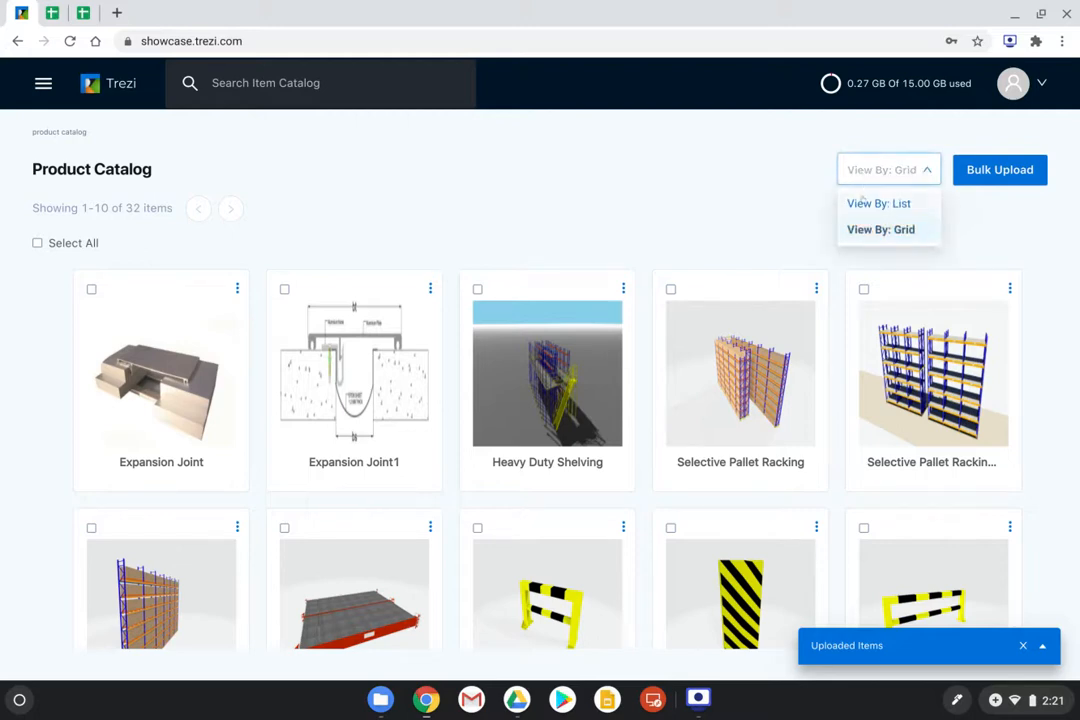
click(862, 203)
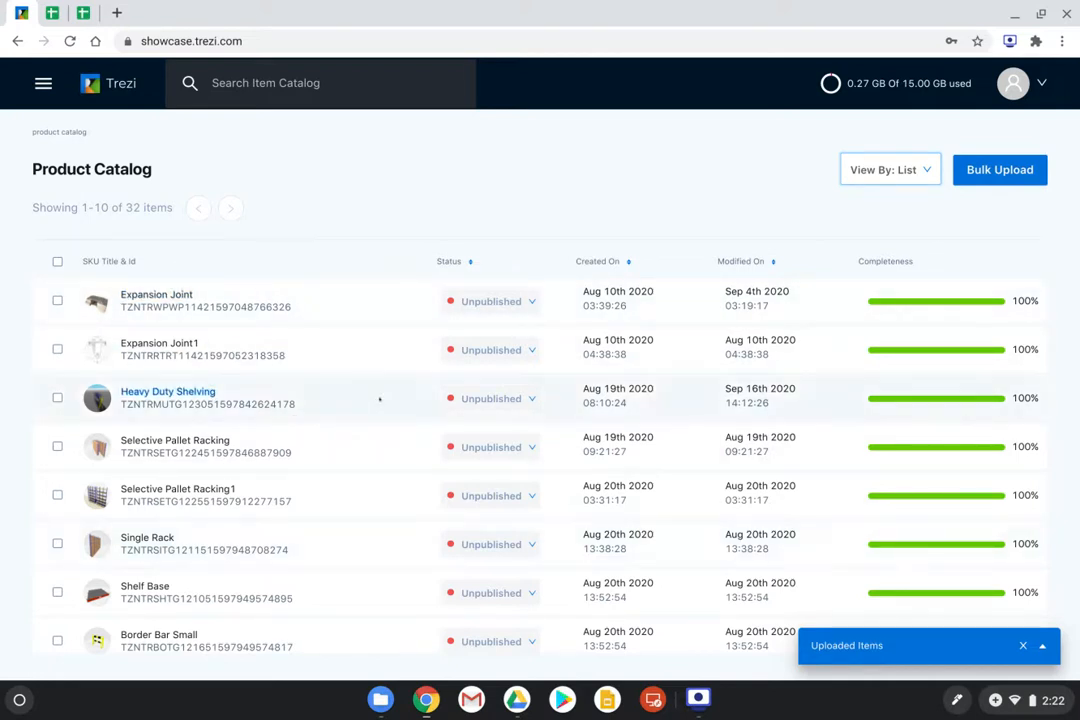
Sort the product catalog by status and by creation date with the newest items first, and review the items' completeness.
click(470, 260)
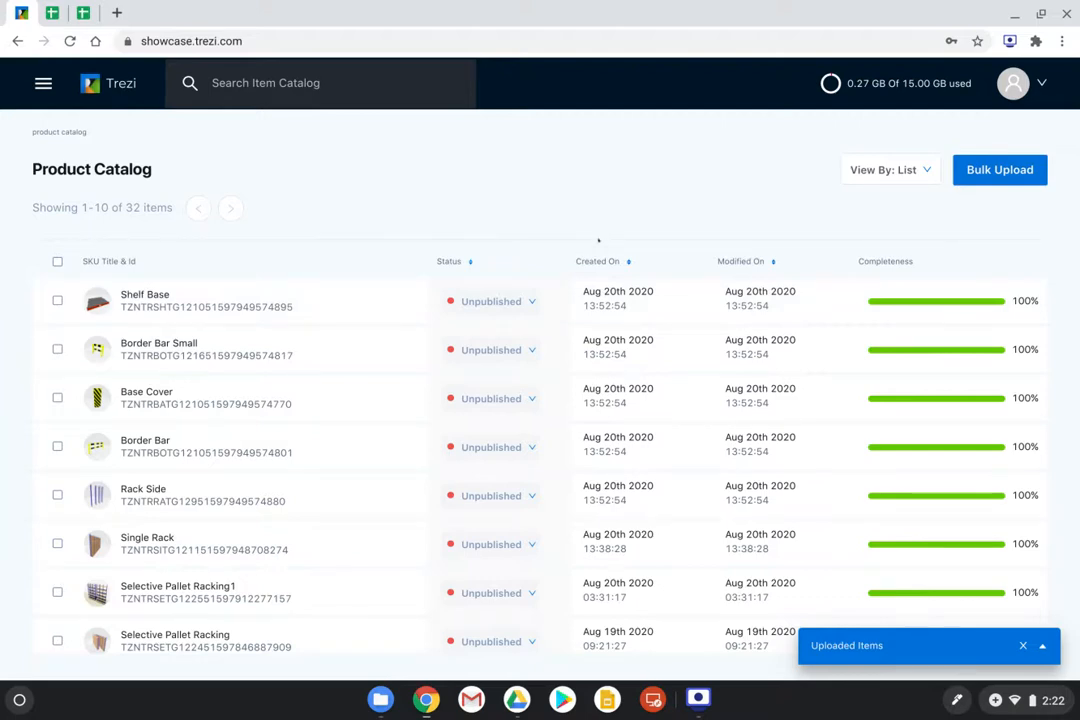
click(620, 261)
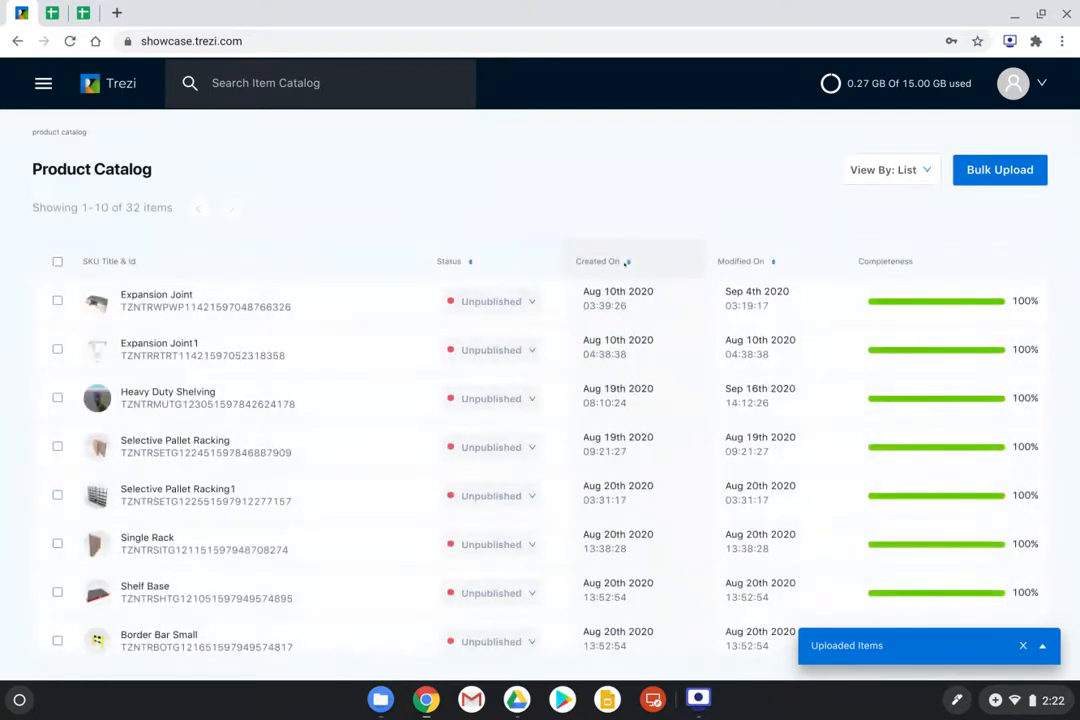
click(627, 261)
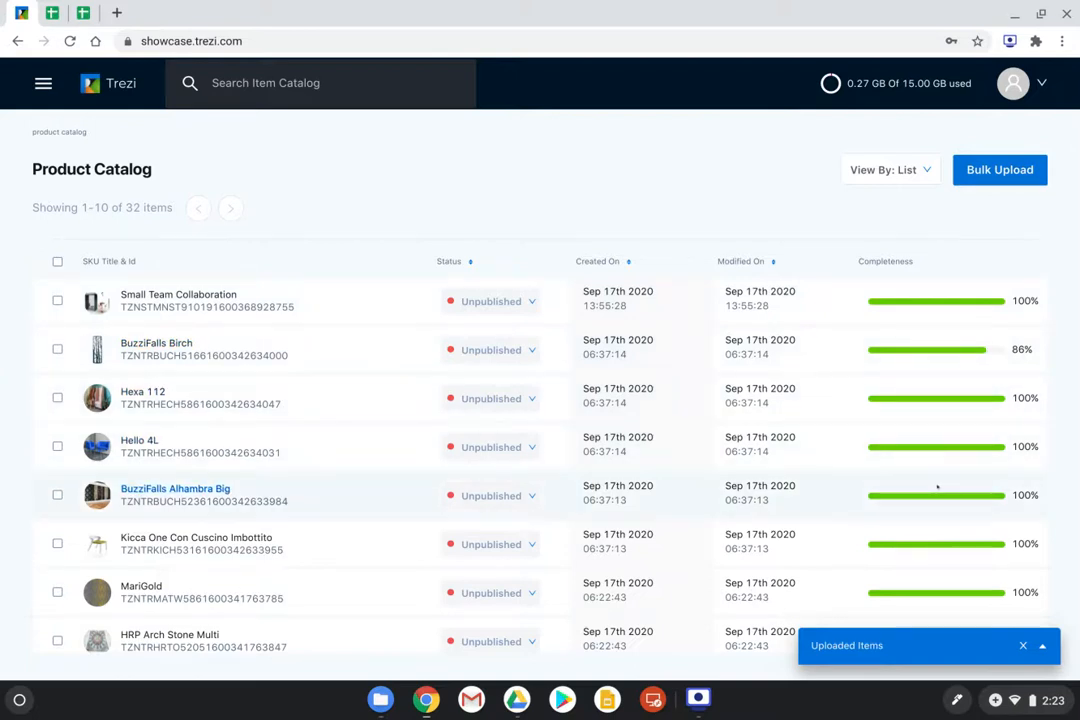
scroll(940, 485, down, 1)
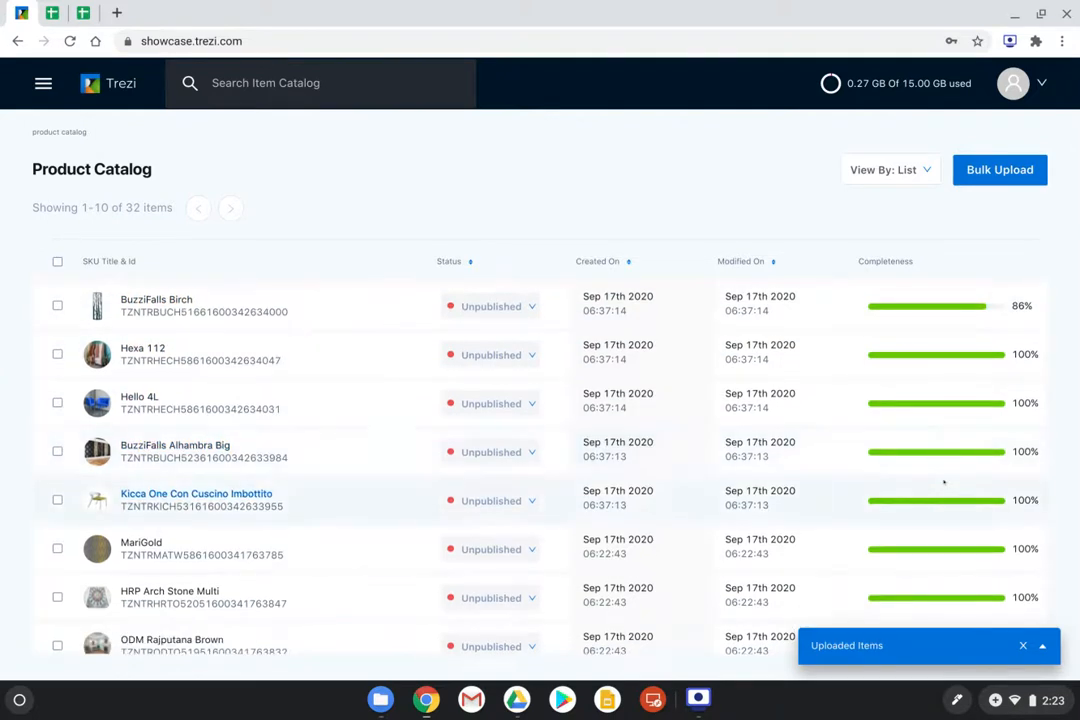
scroll(945, 482, up, 1)
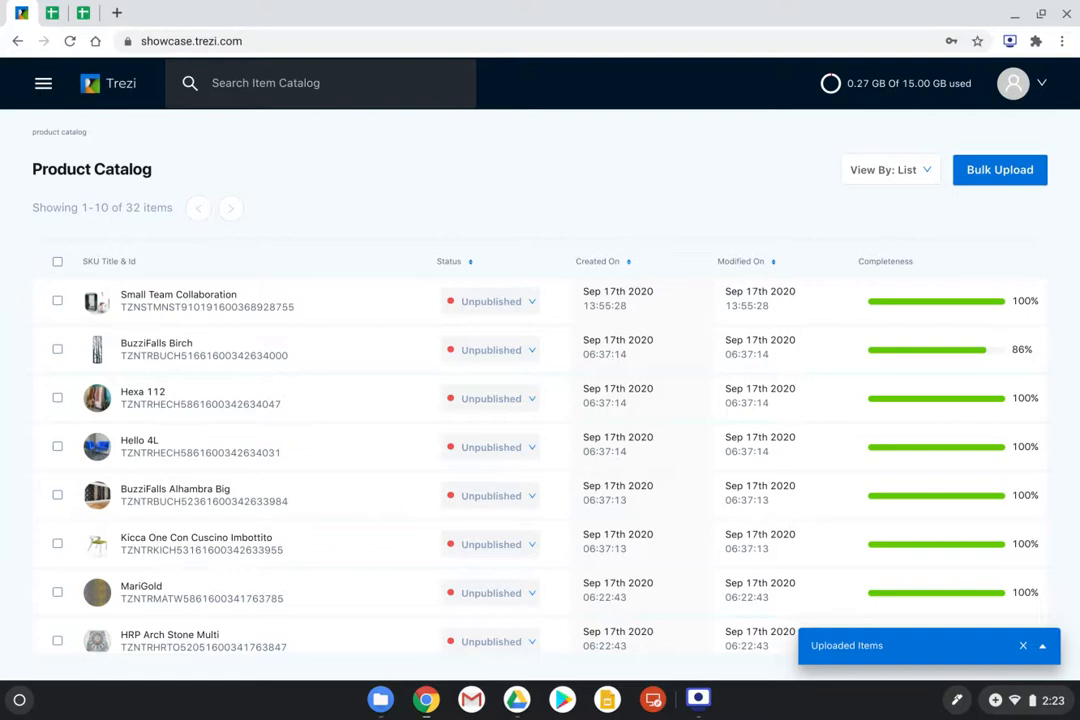
Open the product attributes settings and view the attribute types available for filtering, keeping All Types.
click(43, 83)
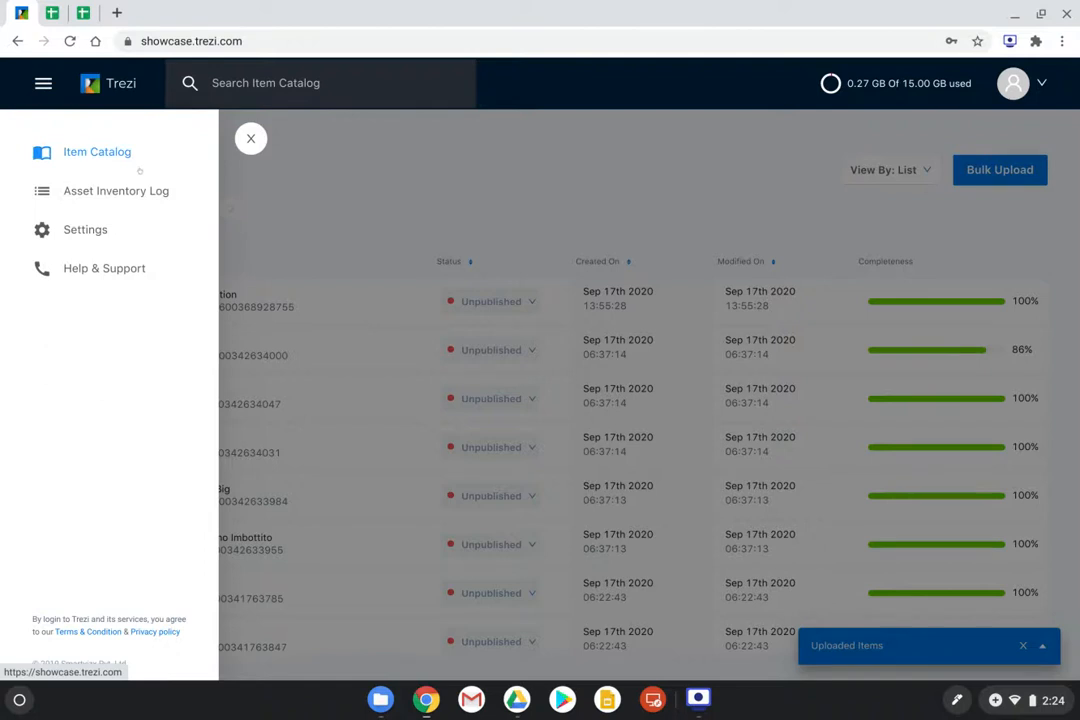
click(89, 224)
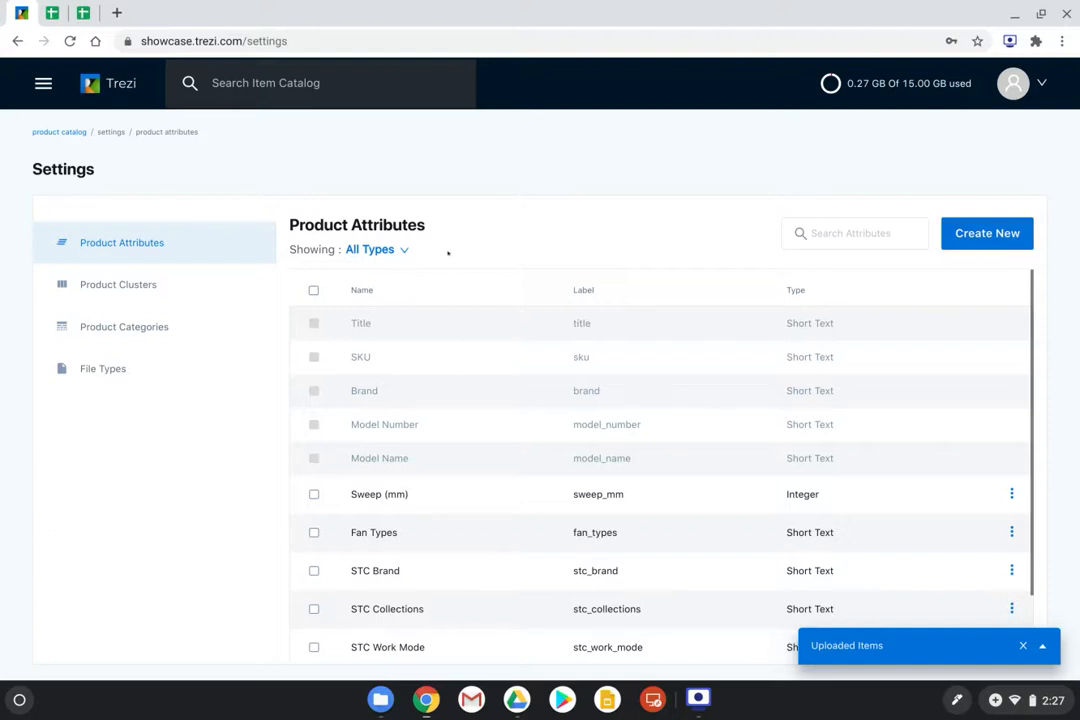
click(404, 251)
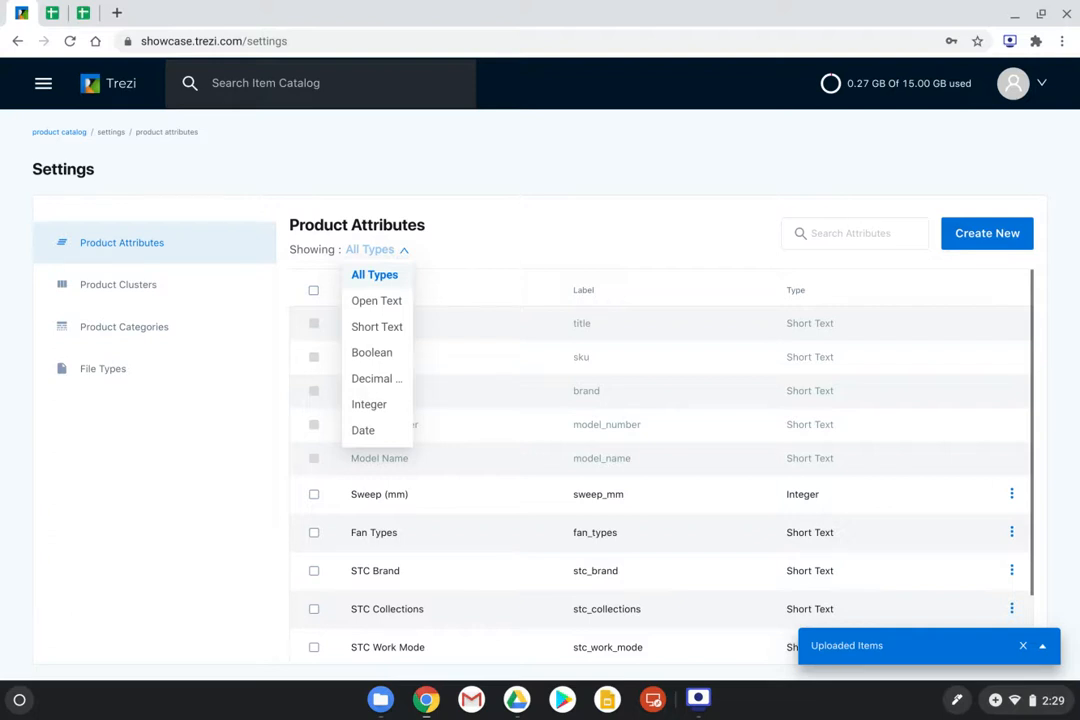
click(477, 274)
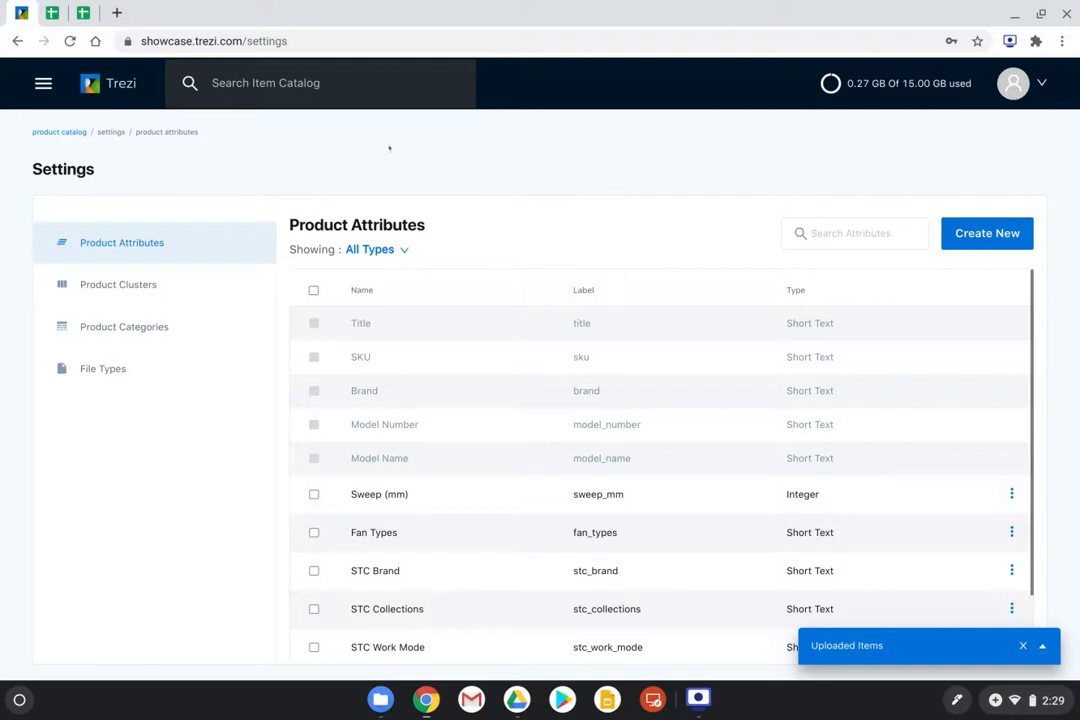
In the Attributes Table sheet, expand the product-specific Boolean, Decimal Values and Open Text groups.
click(55, 13)
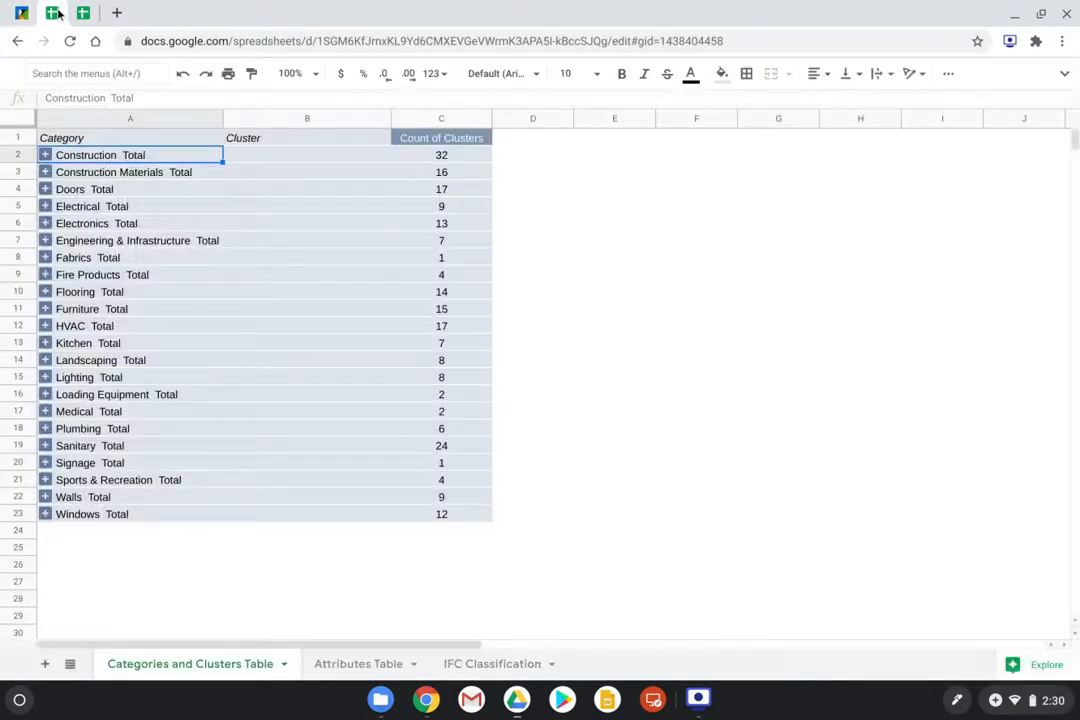
click(341, 665)
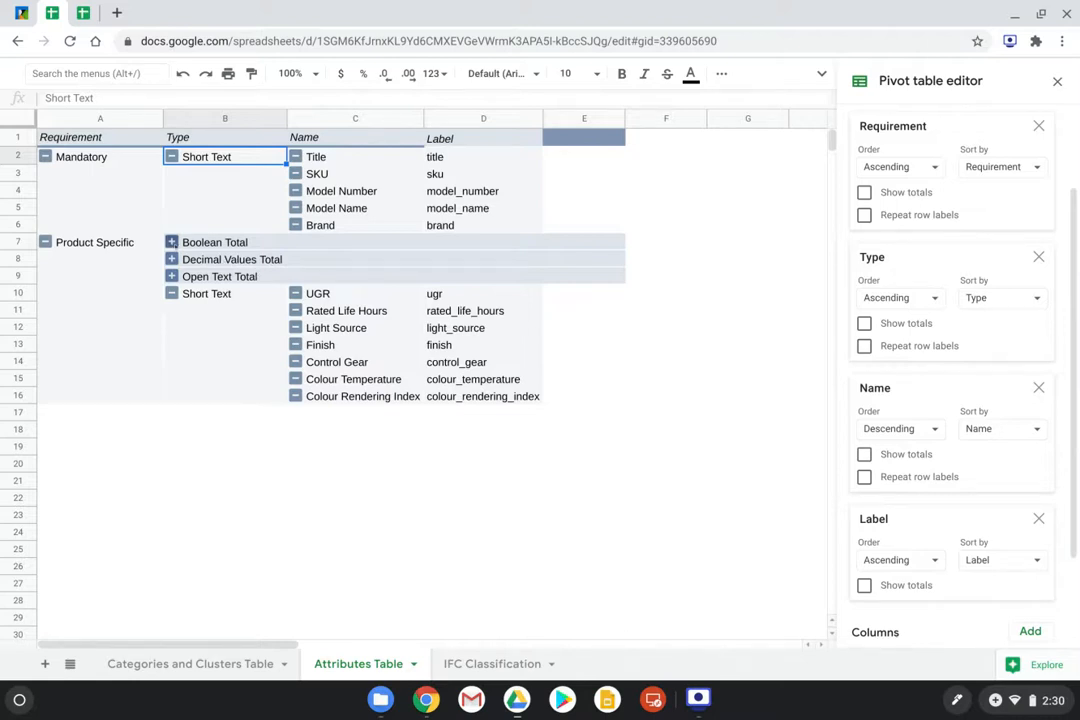
click(171, 242)
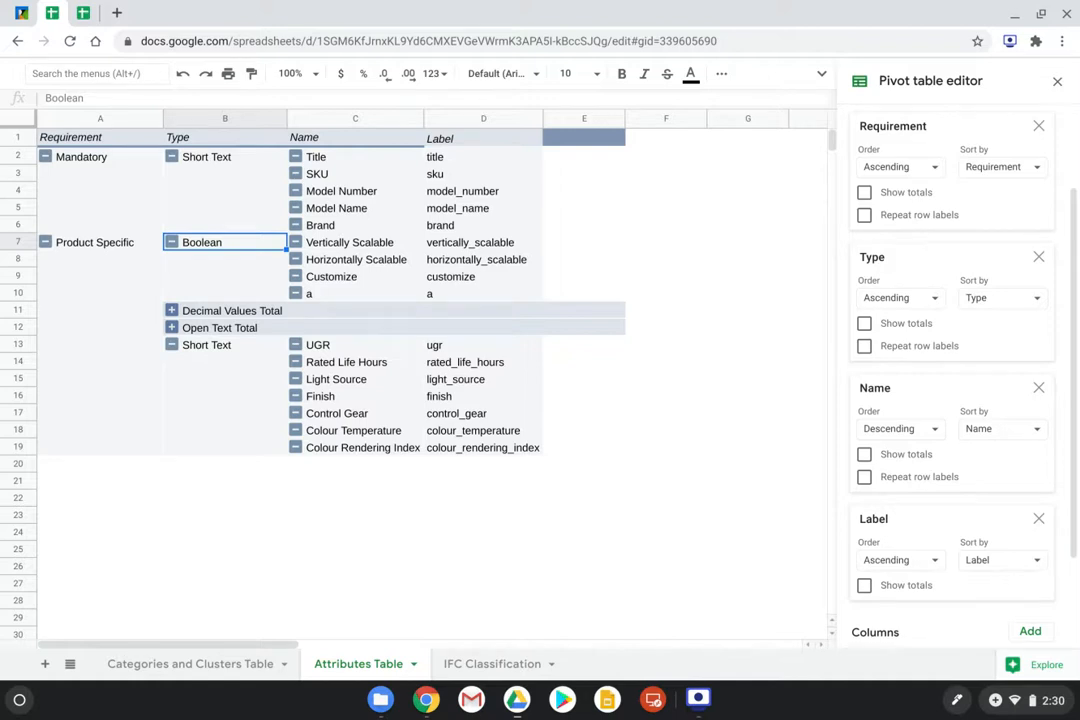
click(171, 311)
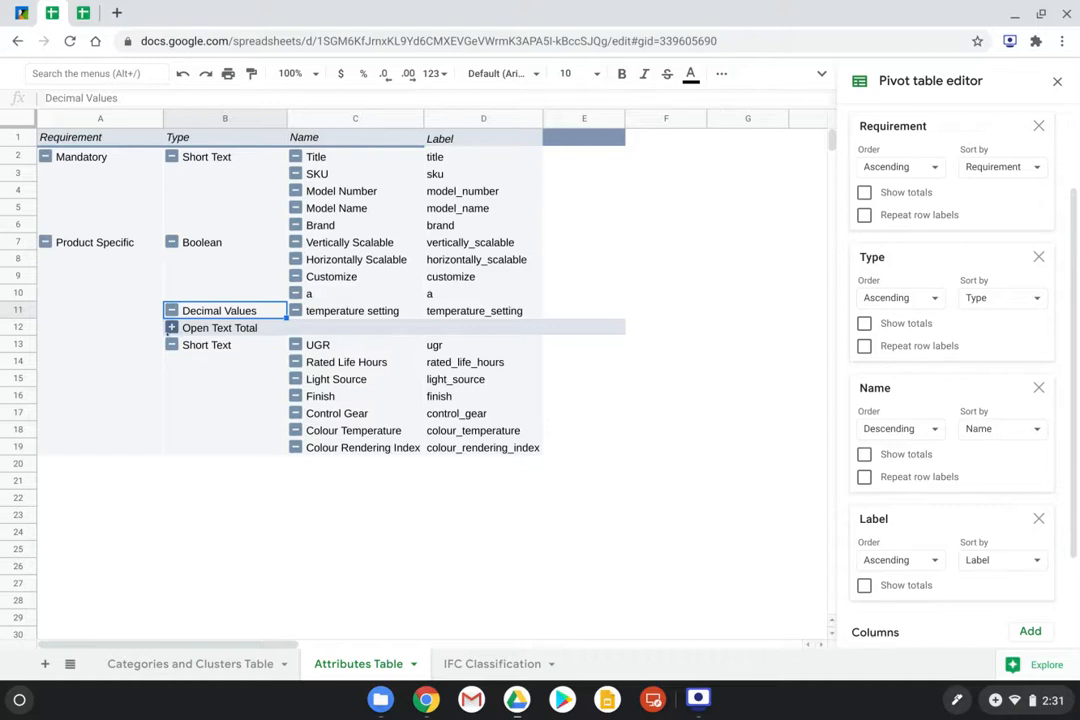
click(171, 327)
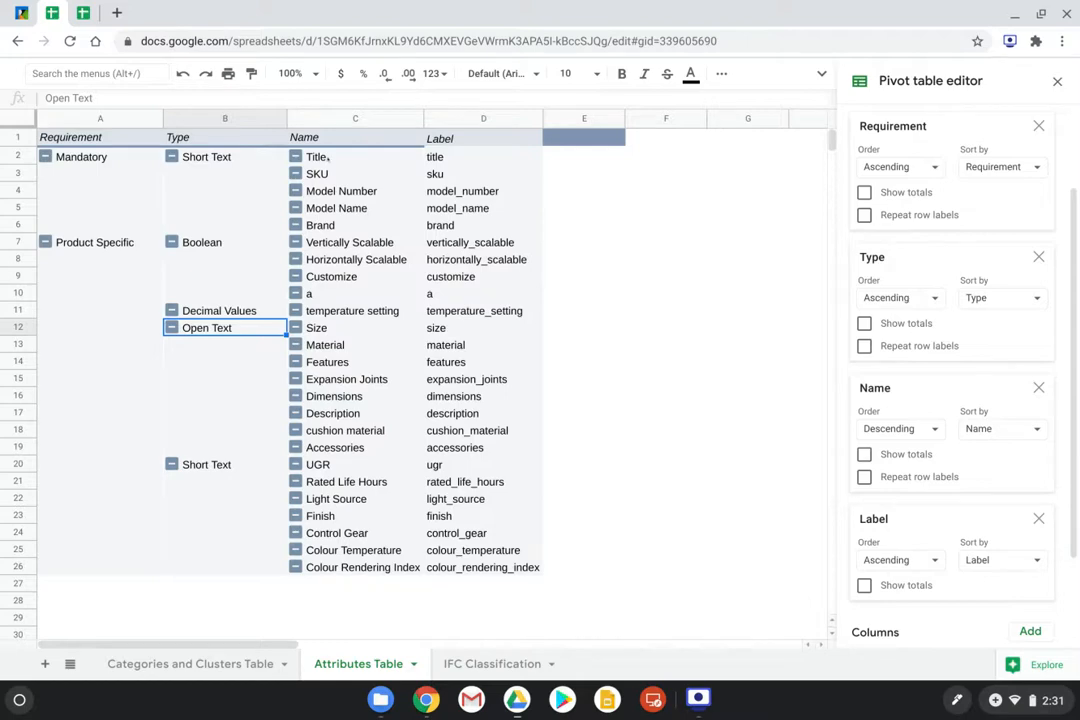
In the Kohler sink spreadsheet, examine the cluster and attribute name headings and highlight the Mandatory cluster with its attribute names, values and types.
click(86, 14)
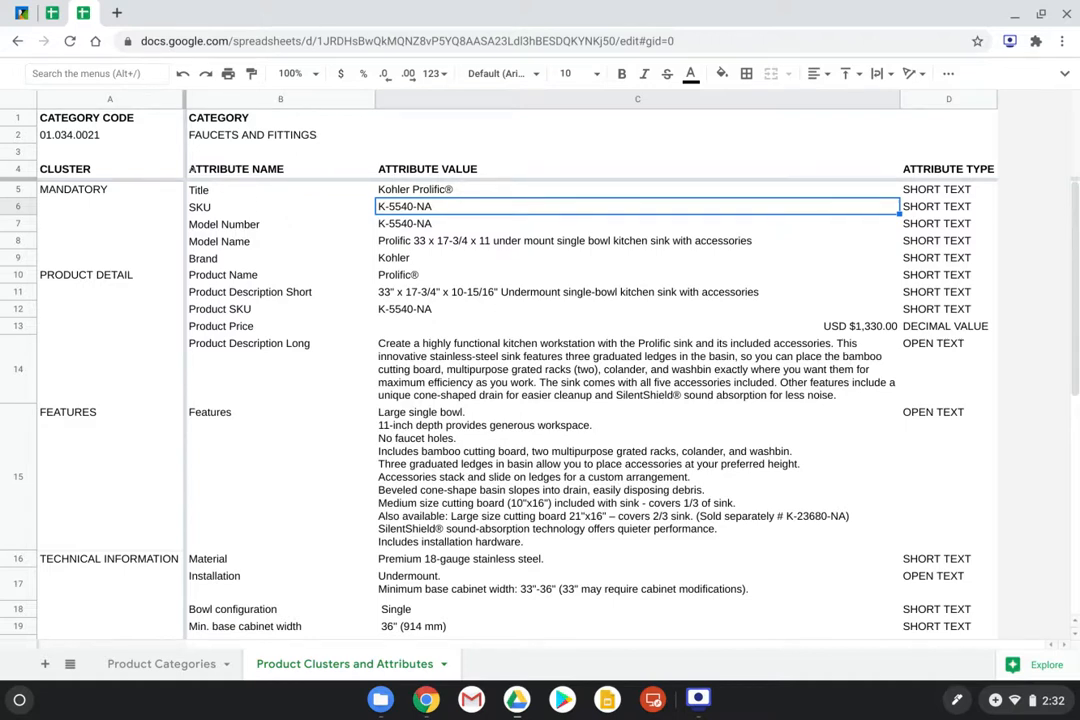
click(203, 176)
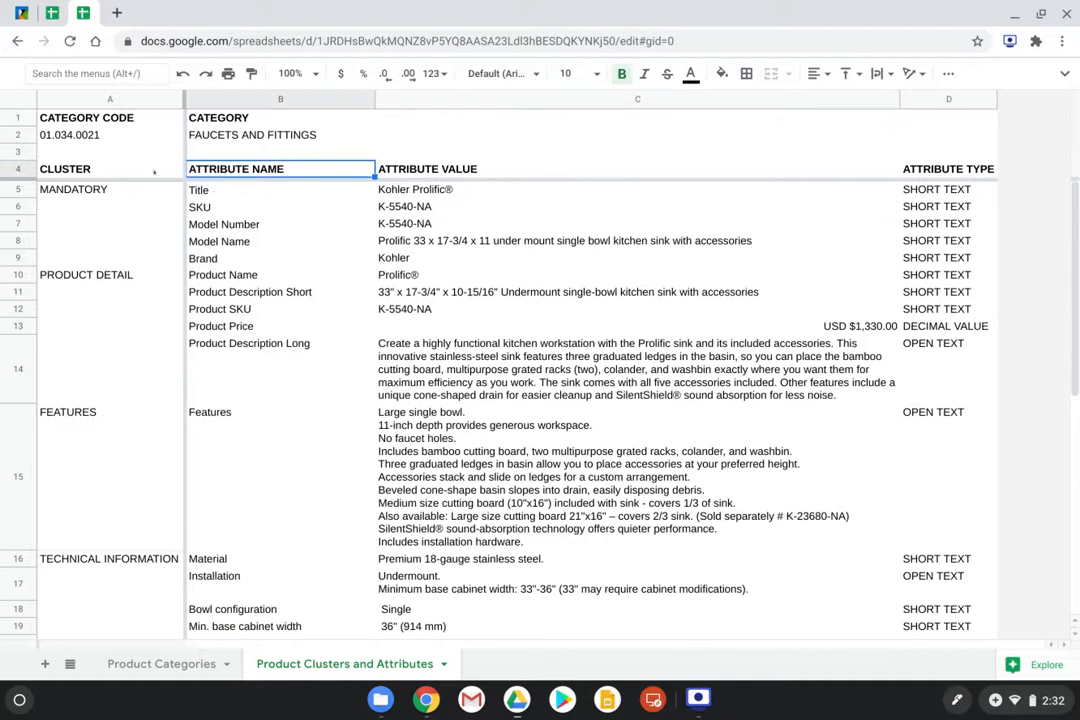
click(154, 172)
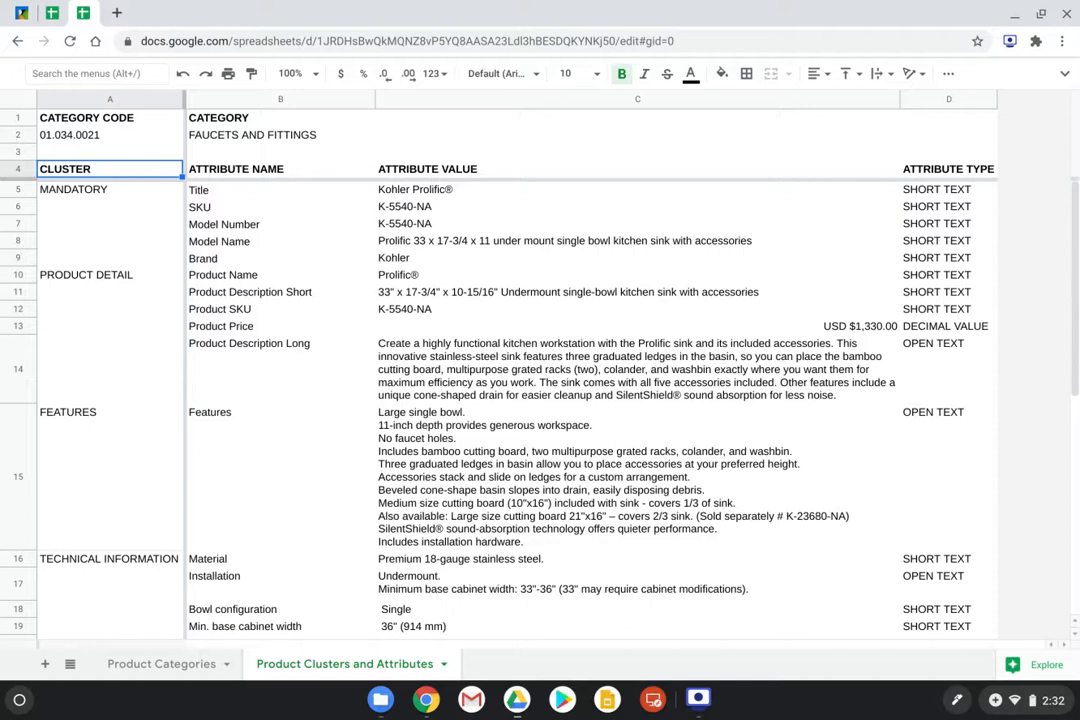
click(236, 169)
click(246, 190)
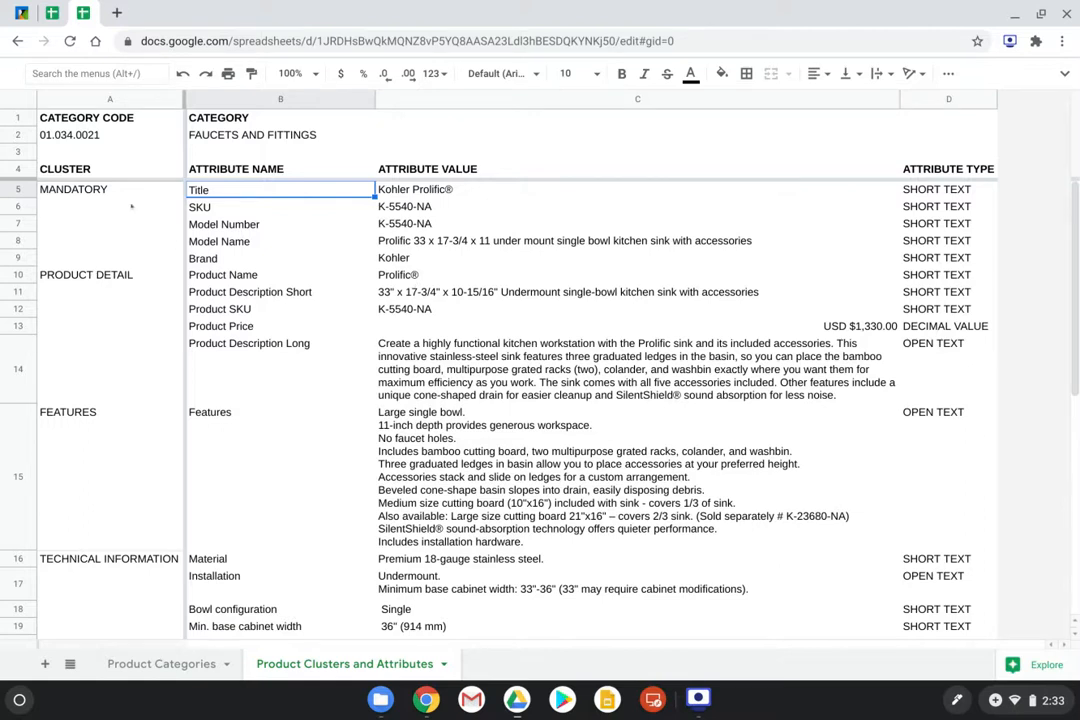
drag(129, 185, 683, 188)
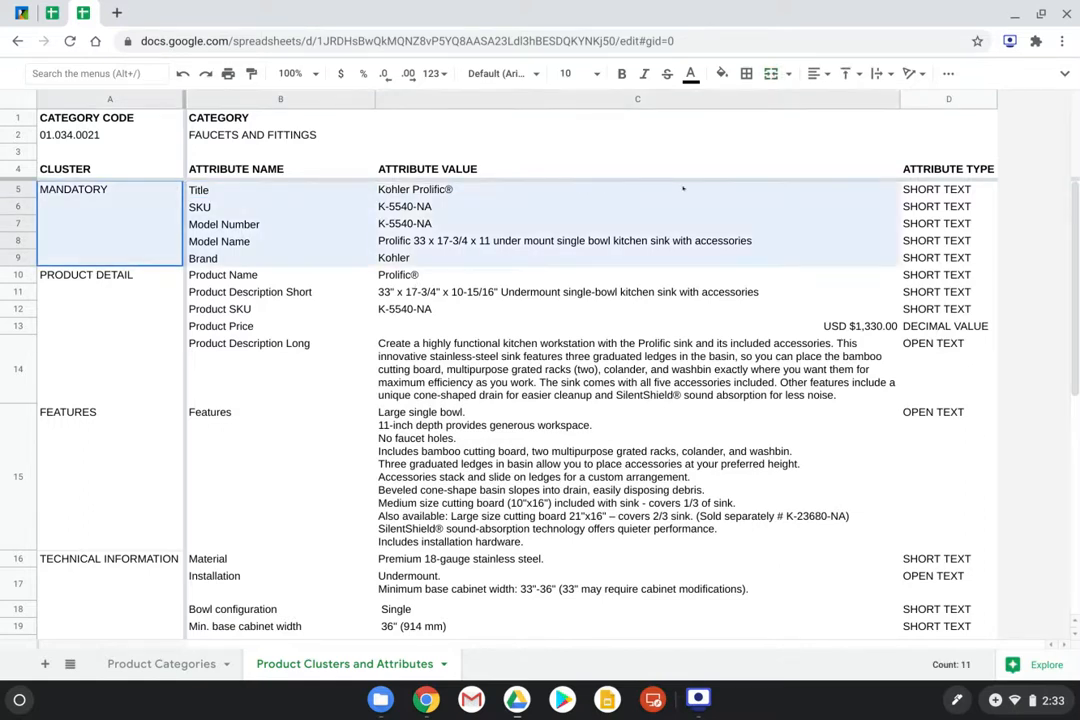
drag(872, 189, 988, 195)
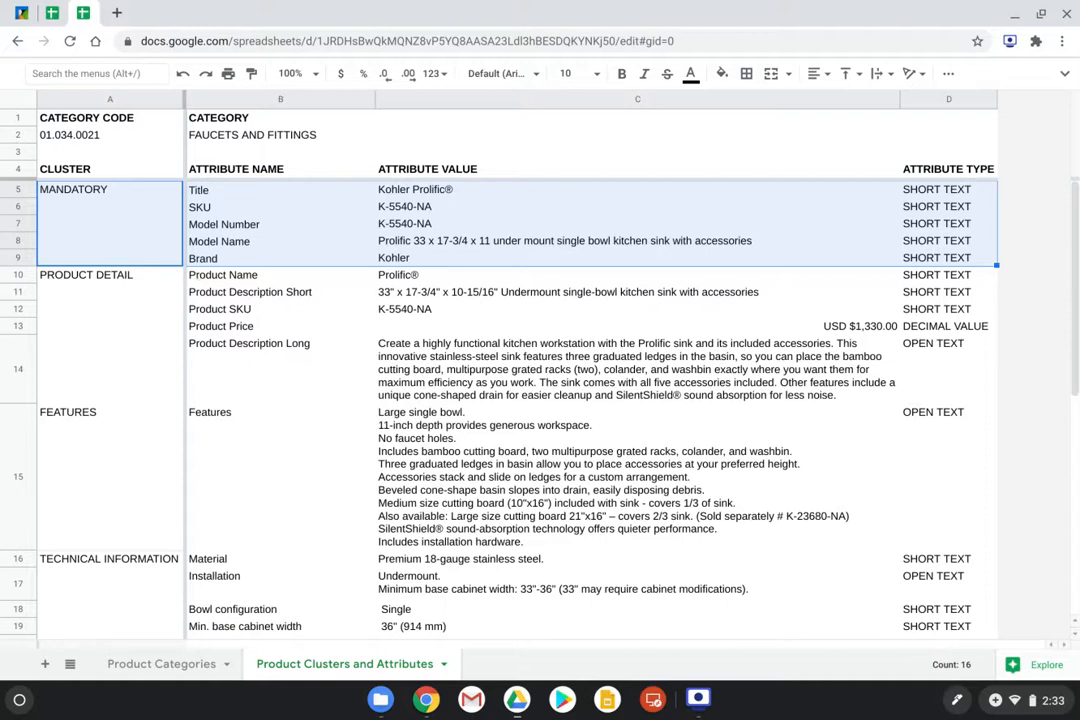
Highlight the Product Detail attributes with their values and types, and examine the Features attribute and its value.
drag(198, 275, 958, 382)
drag(958, 383, 958, 383)
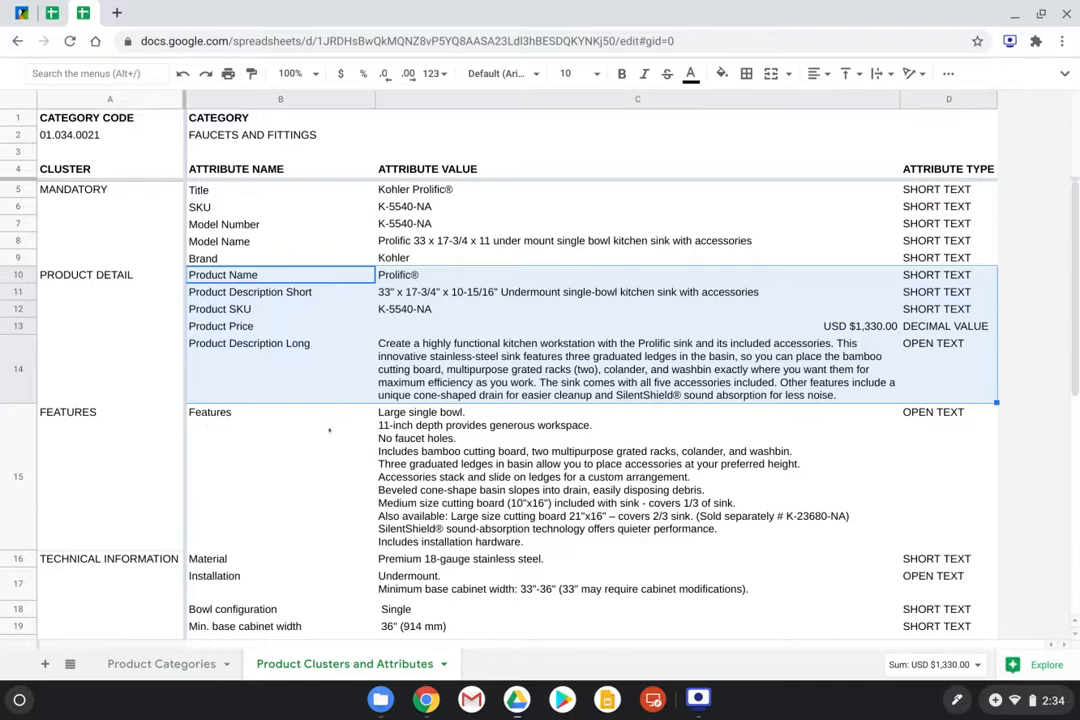
click(333, 420)
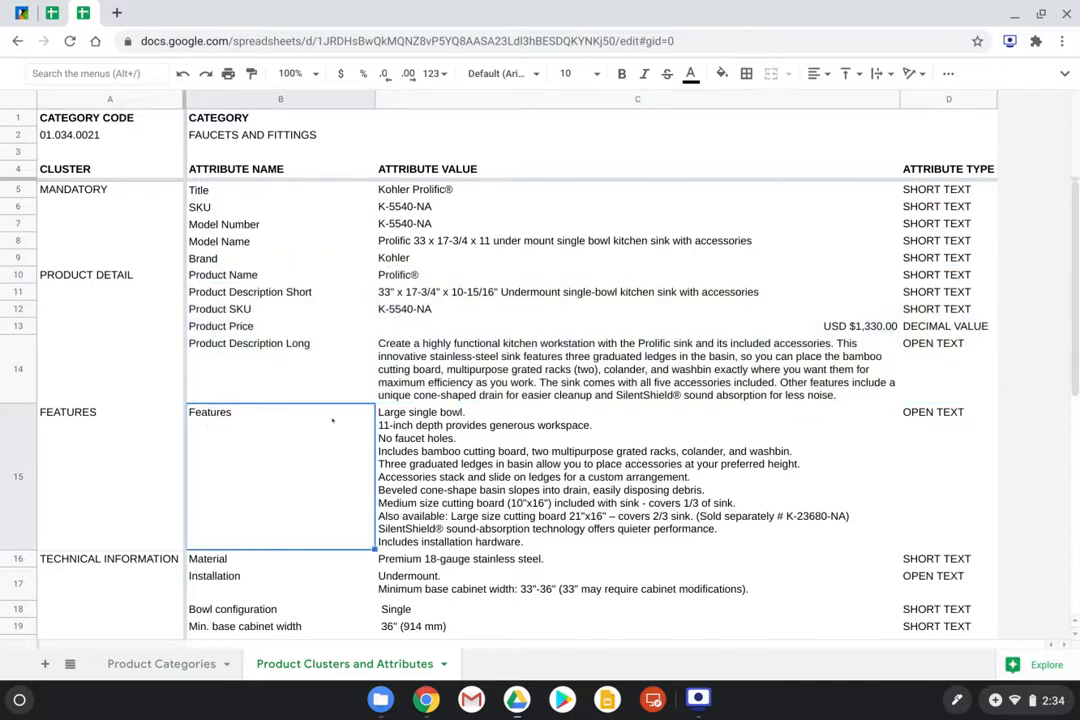
click(604, 441)
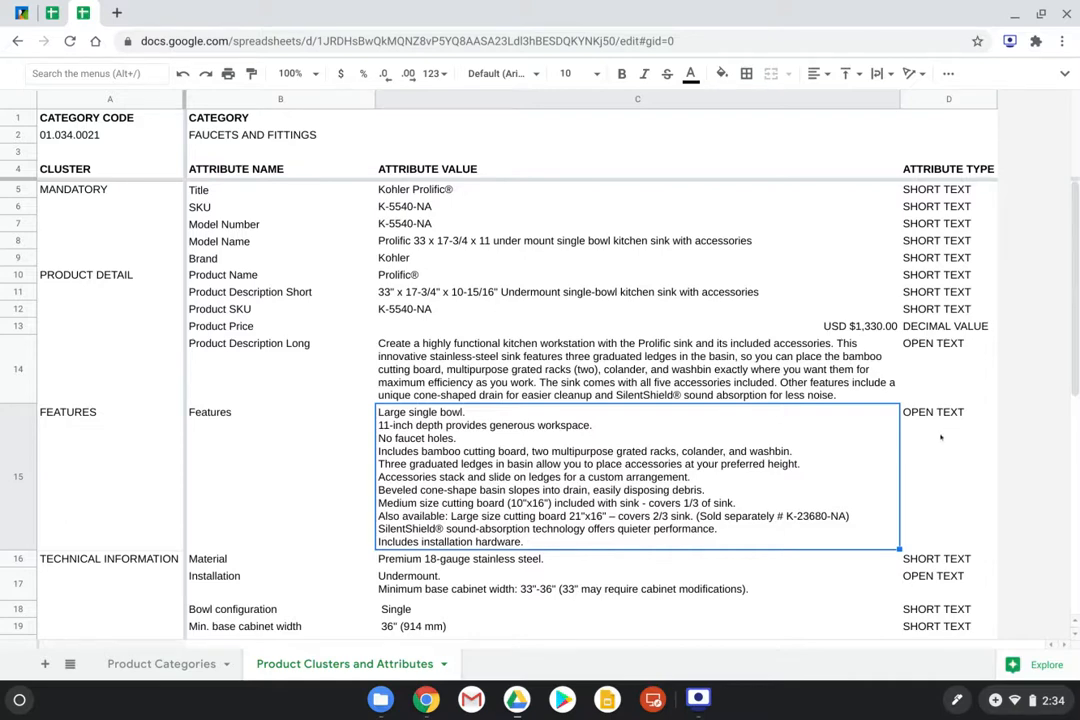
Examine the Technical Information and Care & Cleaning clusters, including the Codes/Standards attribute, and return to the Mandatory cluster.
scroll(940, 437, down, 5)
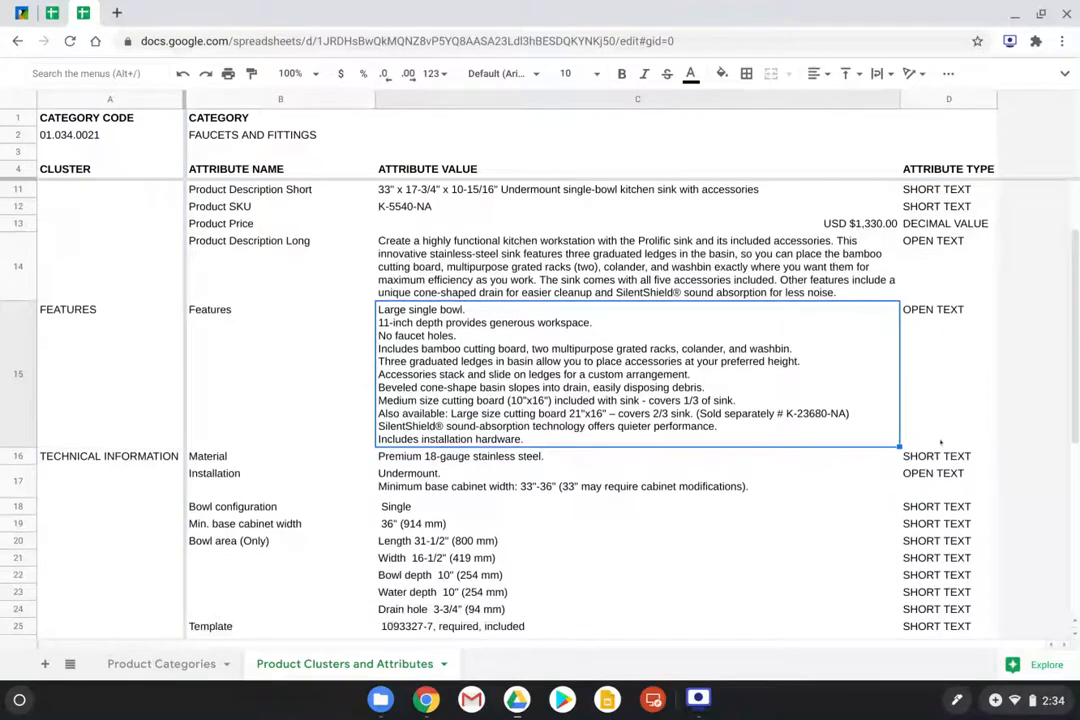
scroll(940, 437, down, 2)
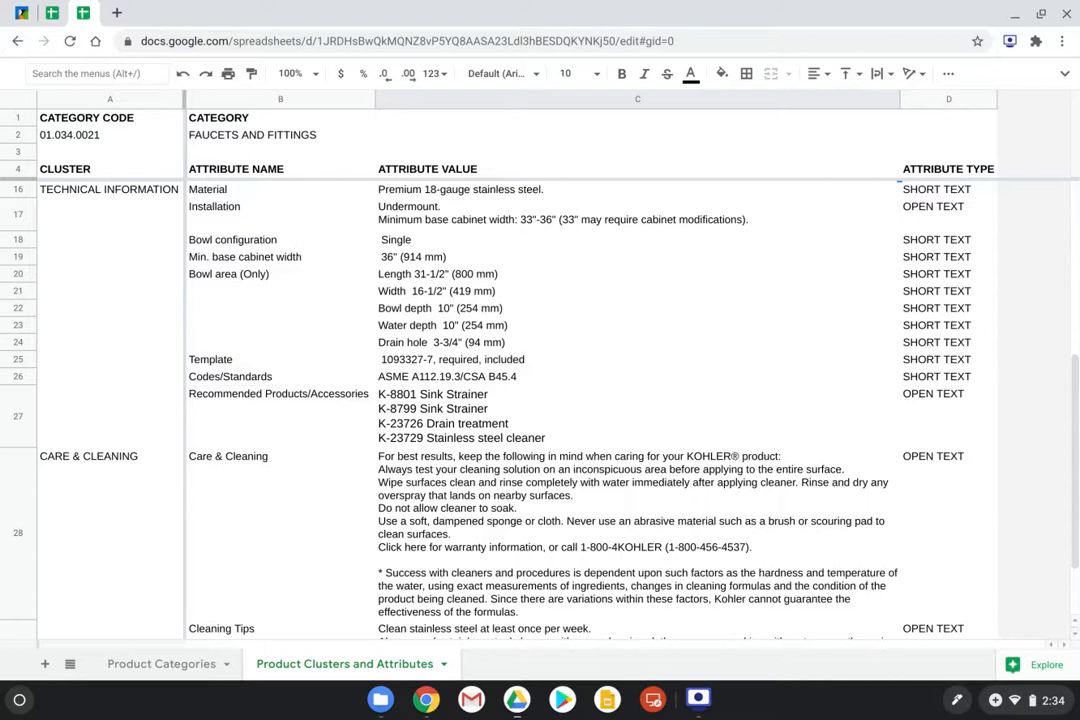
click(312, 377)
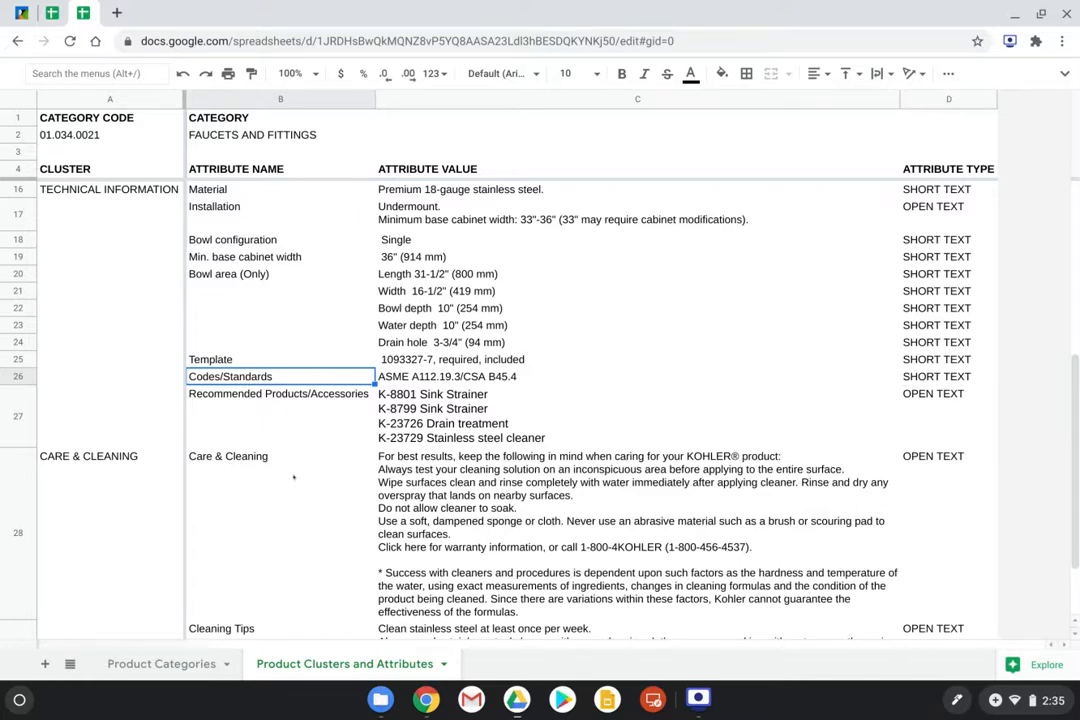
scroll(293, 477, down, 1)
scroll(293, 477, down, 1)
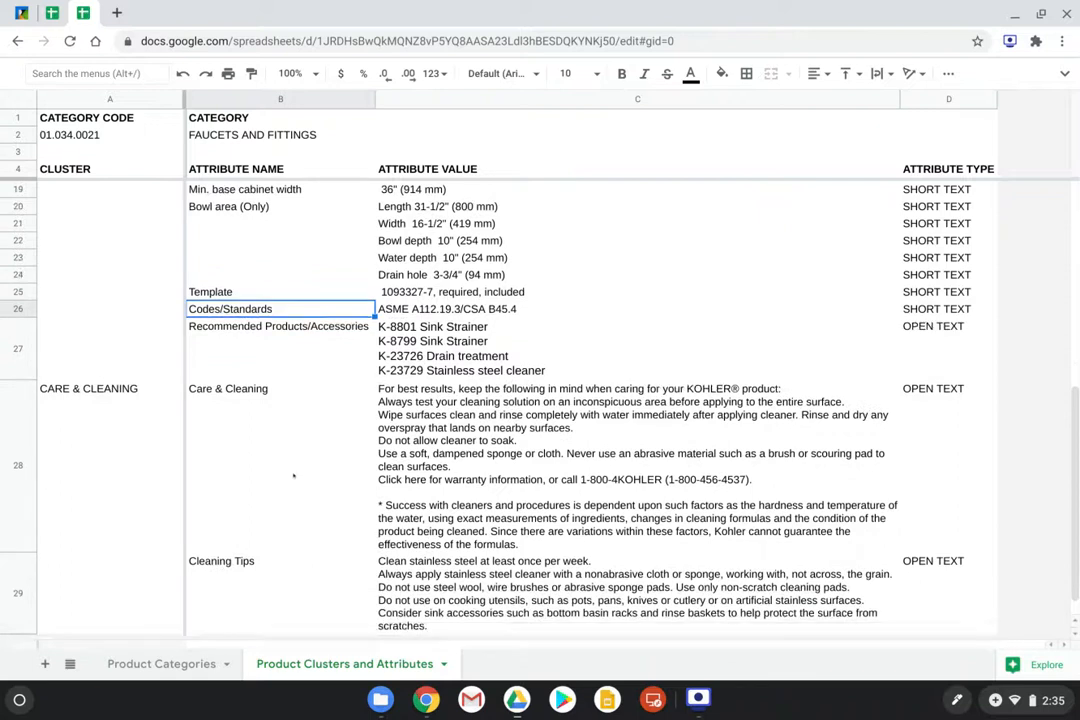
scroll(293, 477, down, 3)
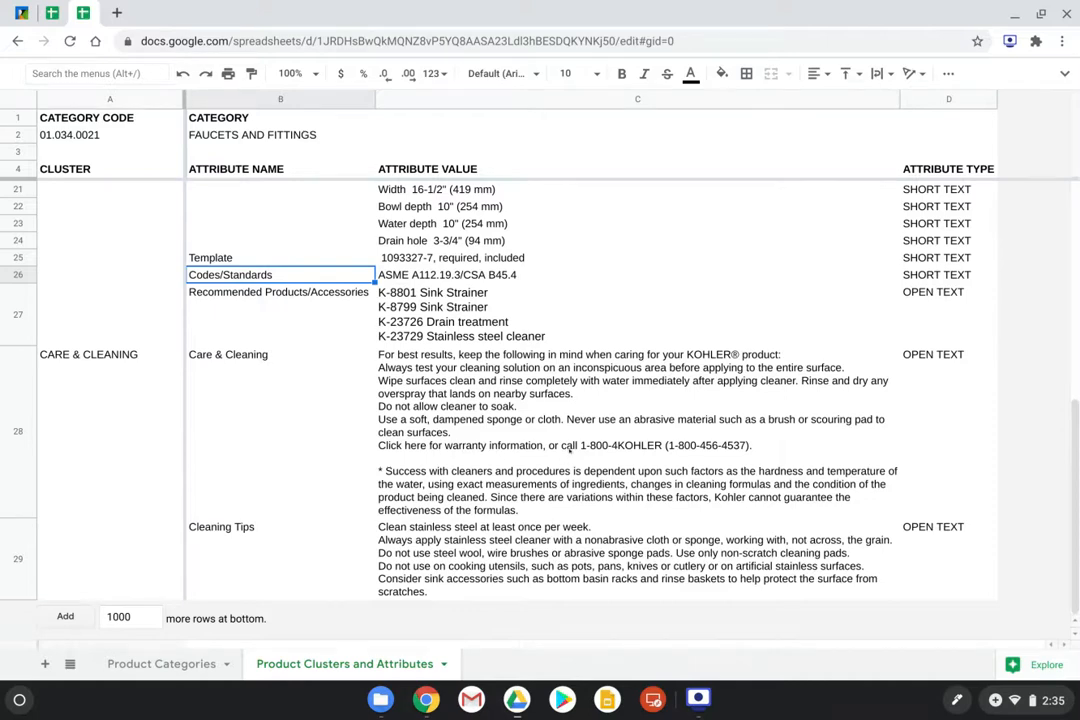
scroll(569, 452, up, 1)
scroll(569, 452, up, 3)
scroll(569, 452, up, 3)
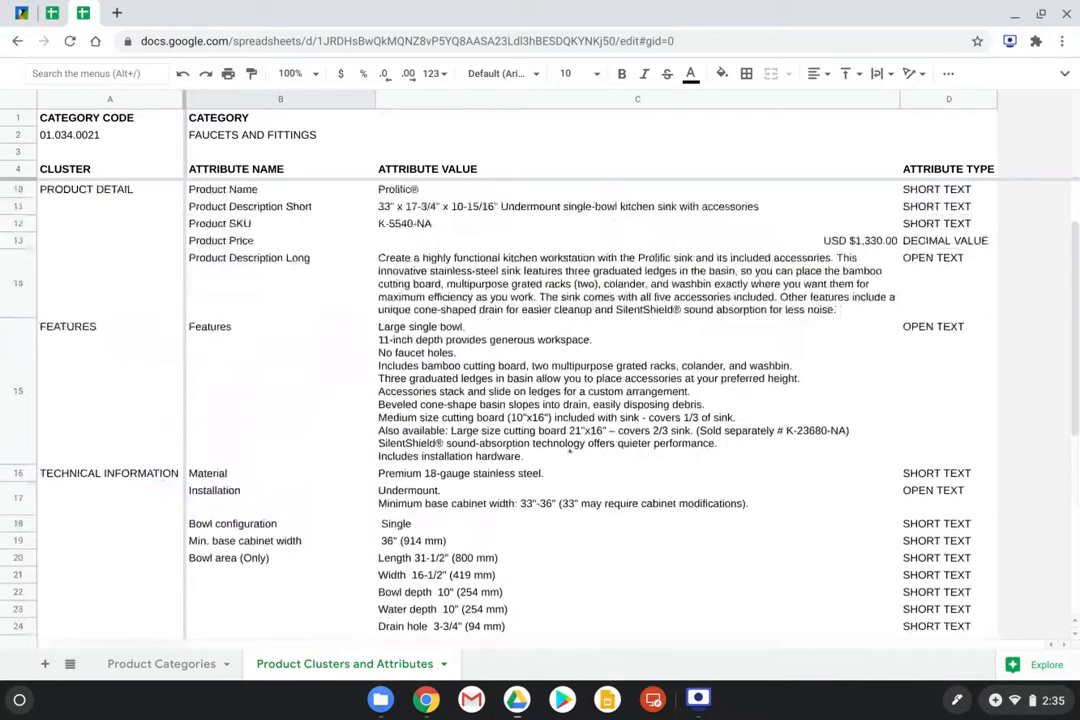
scroll(570, 454, up, 3)
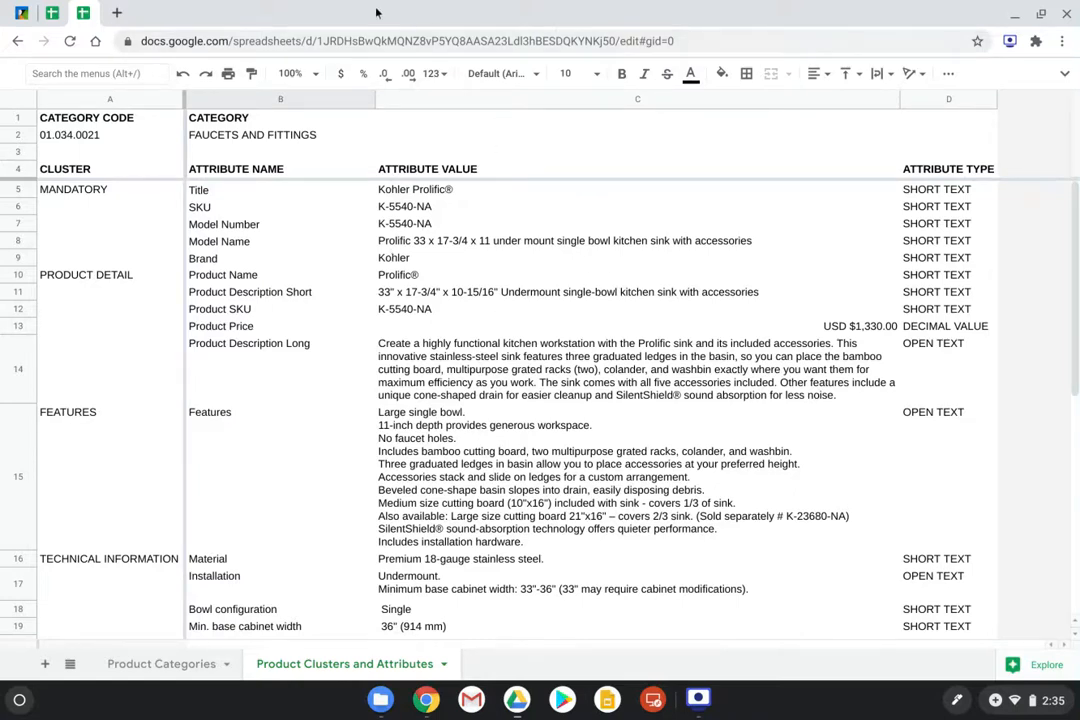
Switch back to the Trezi settings and detach the page into its own half-screen window beside the spreadsheets.
click(24, 16)
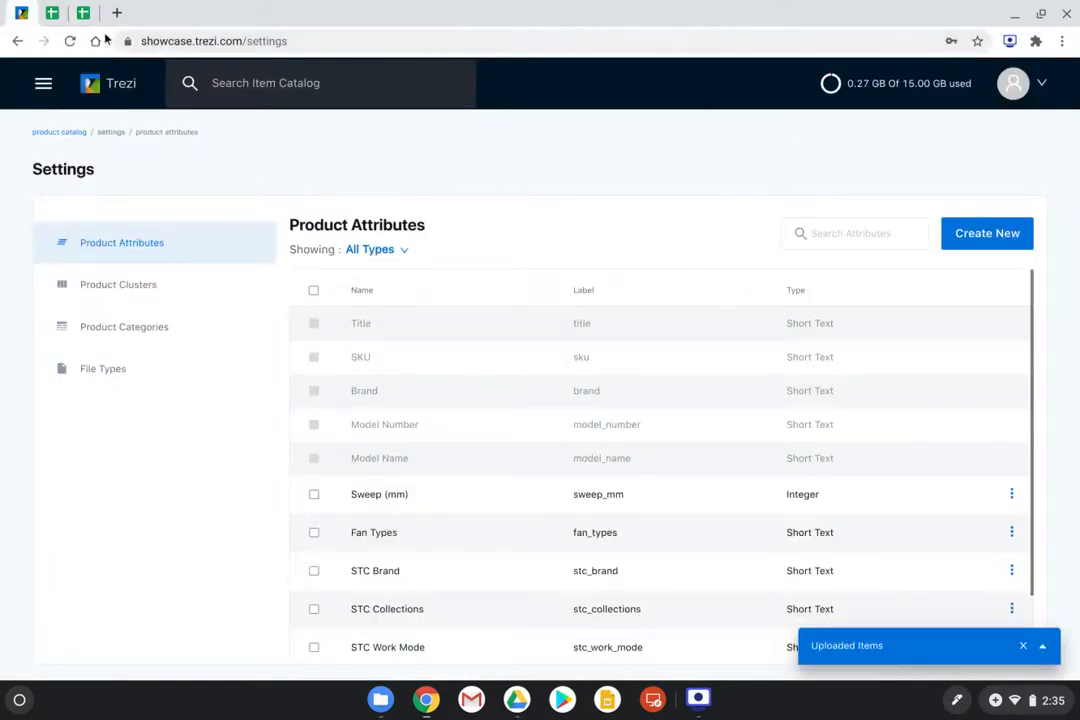
drag(24, 25, 1078, 60)
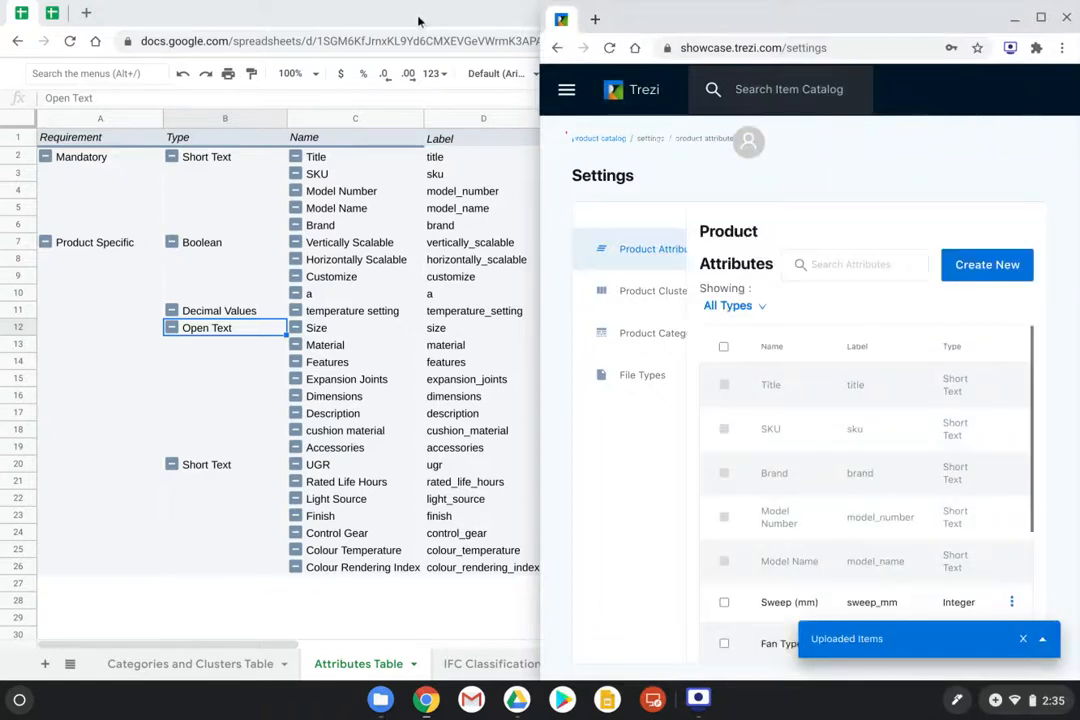
Resize the spreadsheet window to half the screen beside the Trezi settings and bring up the Kohler sink spreadsheet.
click(336, 12)
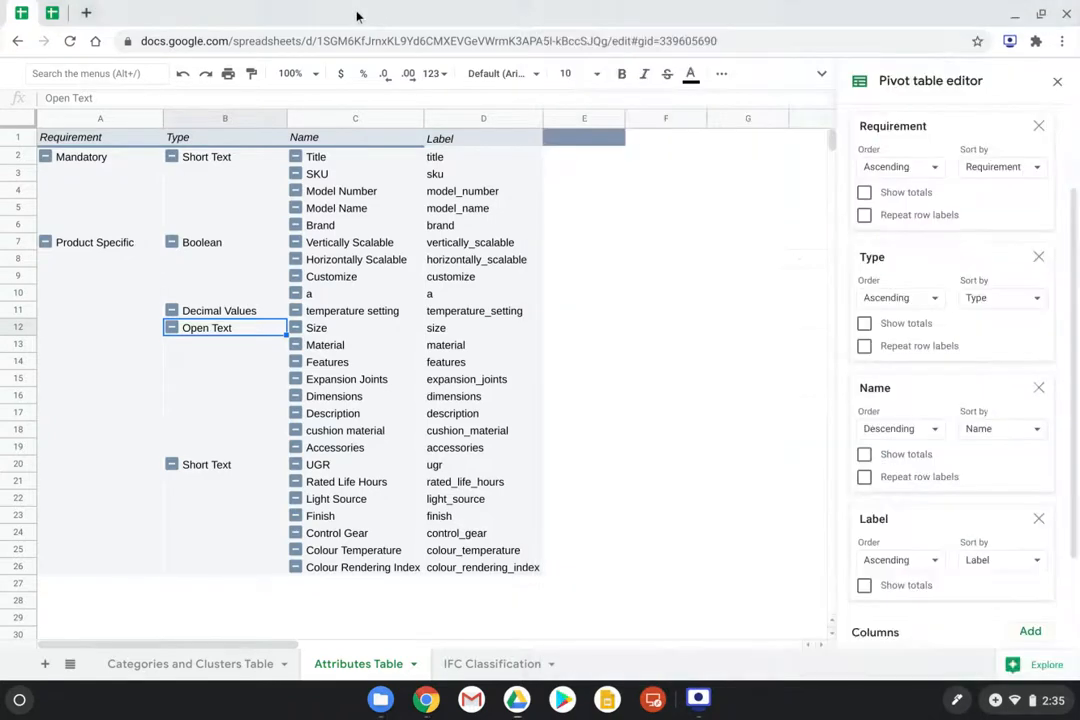
click(1041, 14)
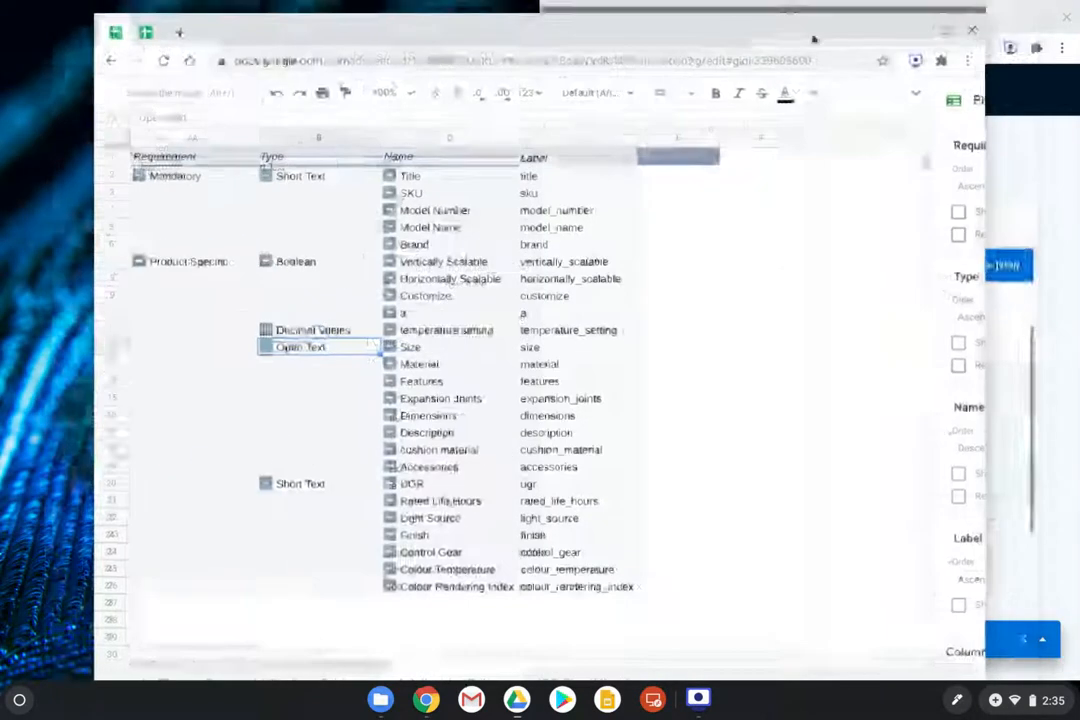
drag(860, 38, 782, 25)
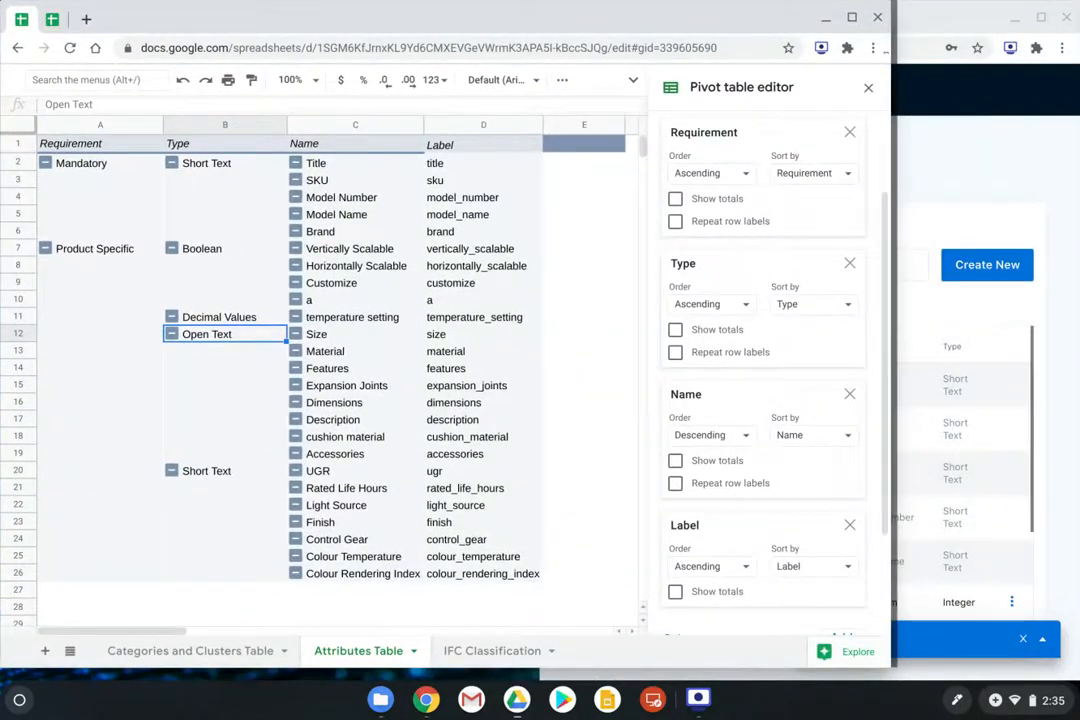
drag(891, 335, 531, 335)
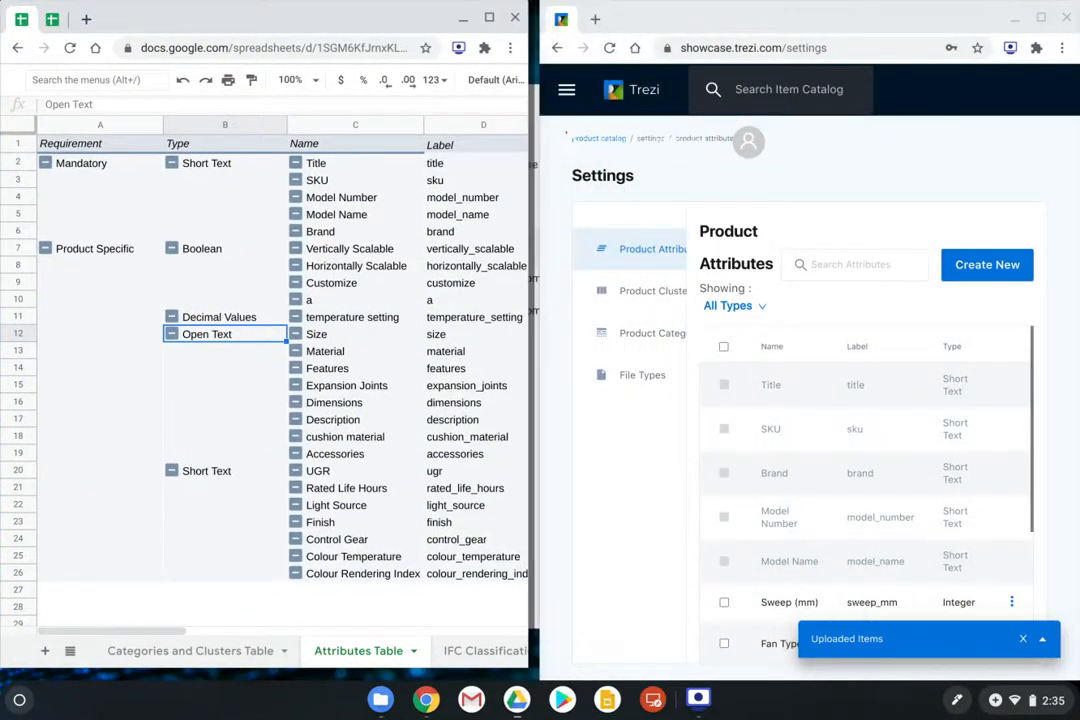
click(54, 21)
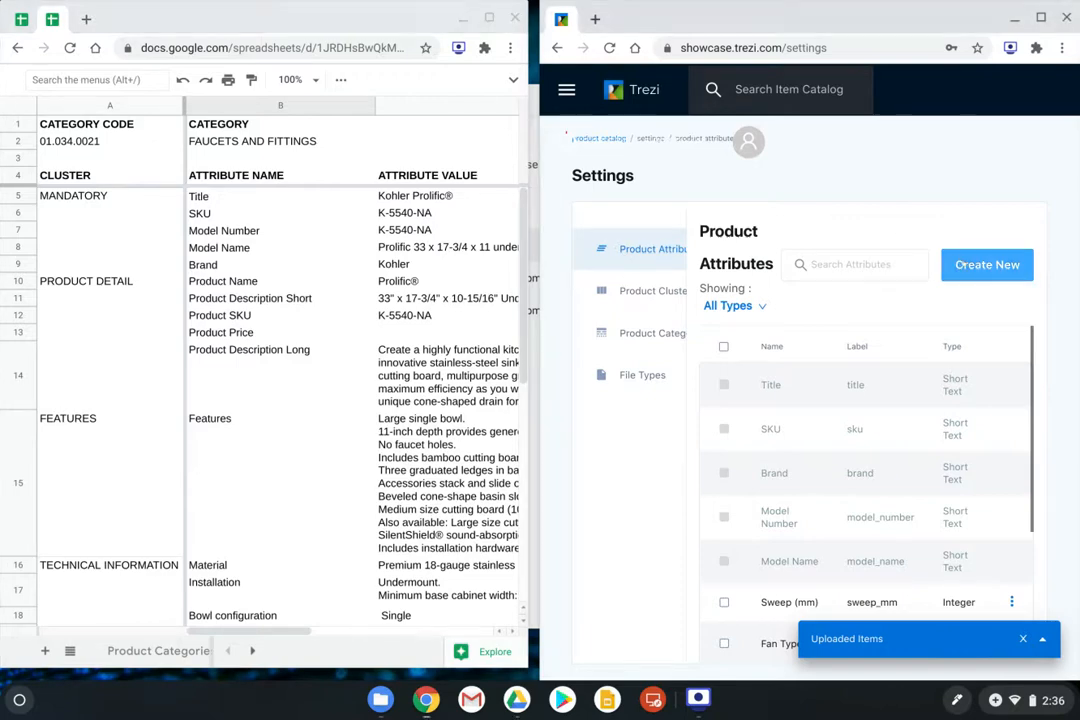
Begin creating a new product attribute in Trezi and narrow the Cluster column in the Kohler sink spreadsheet.
click(966, 265)
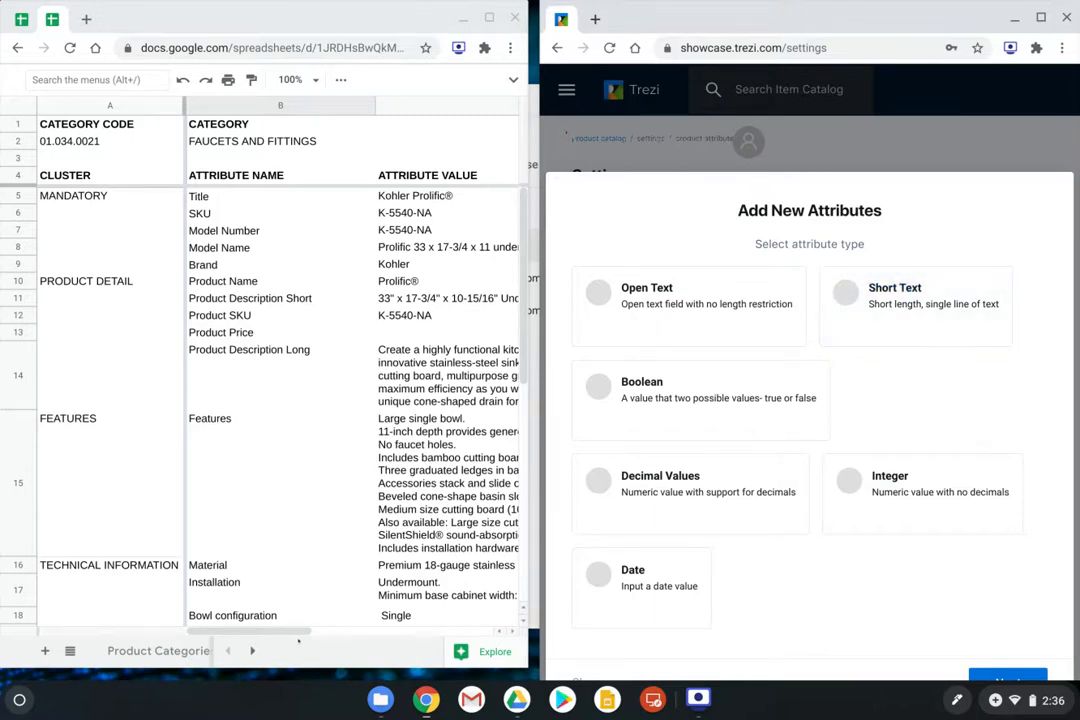
click(242, 632)
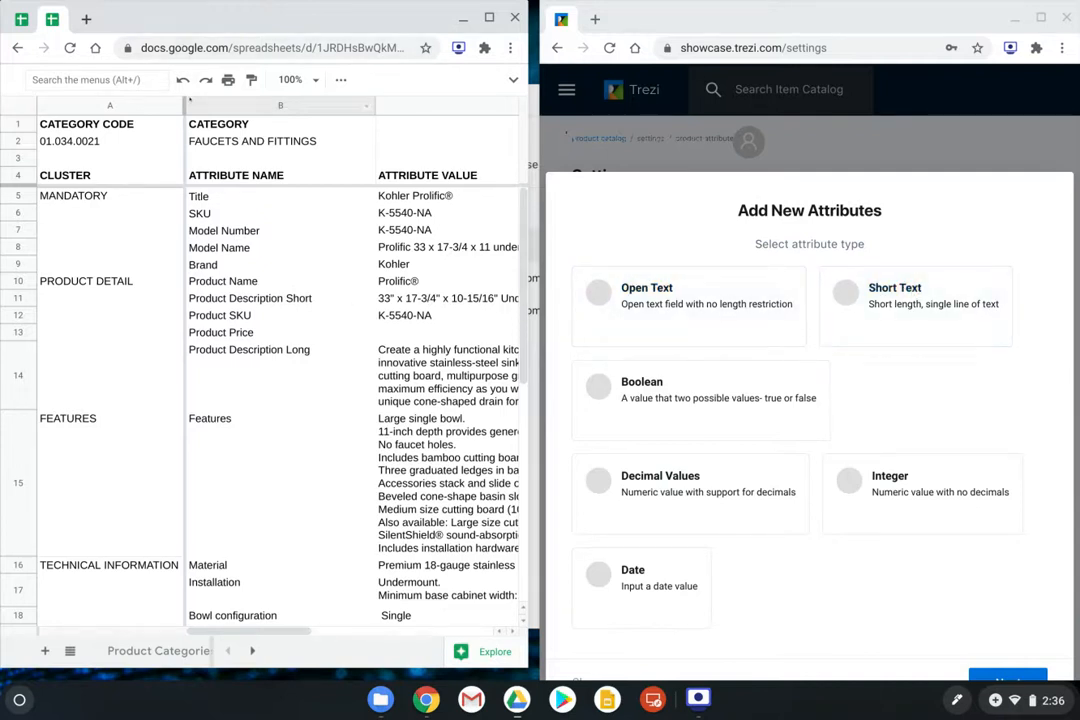
drag(181, 105, 99, 105)
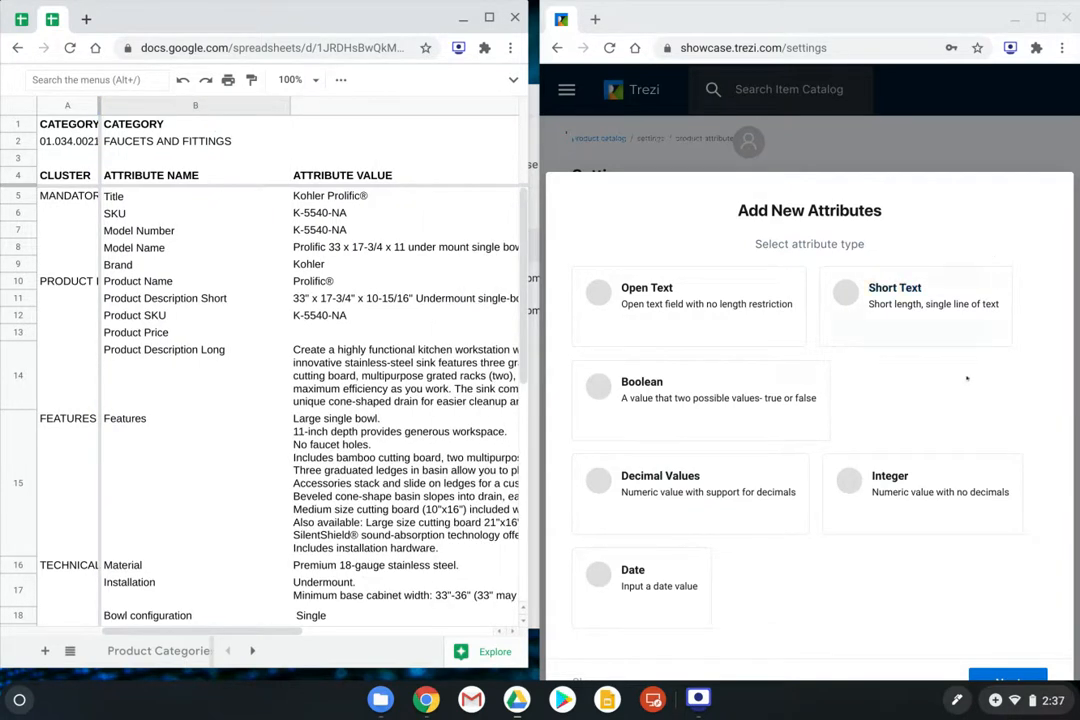
Create a Short Text attribute named Product Name, taking the name from the spreadsheet, and check it in the attribute list.
click(932, 303)
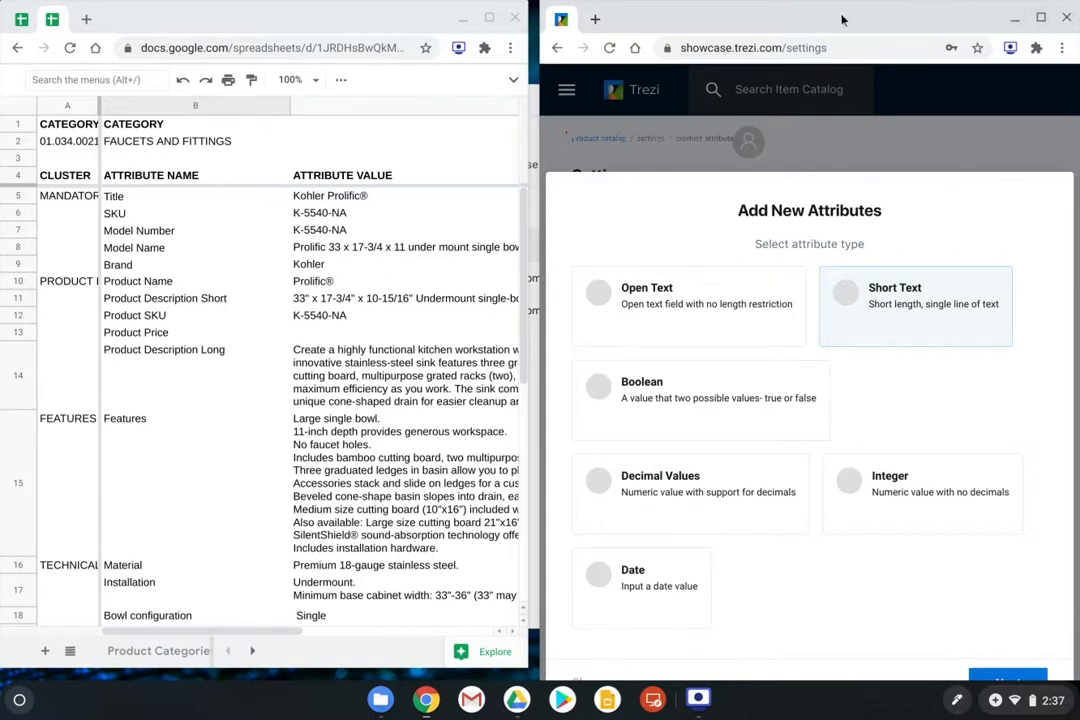
scroll(855, 328, down, 1)
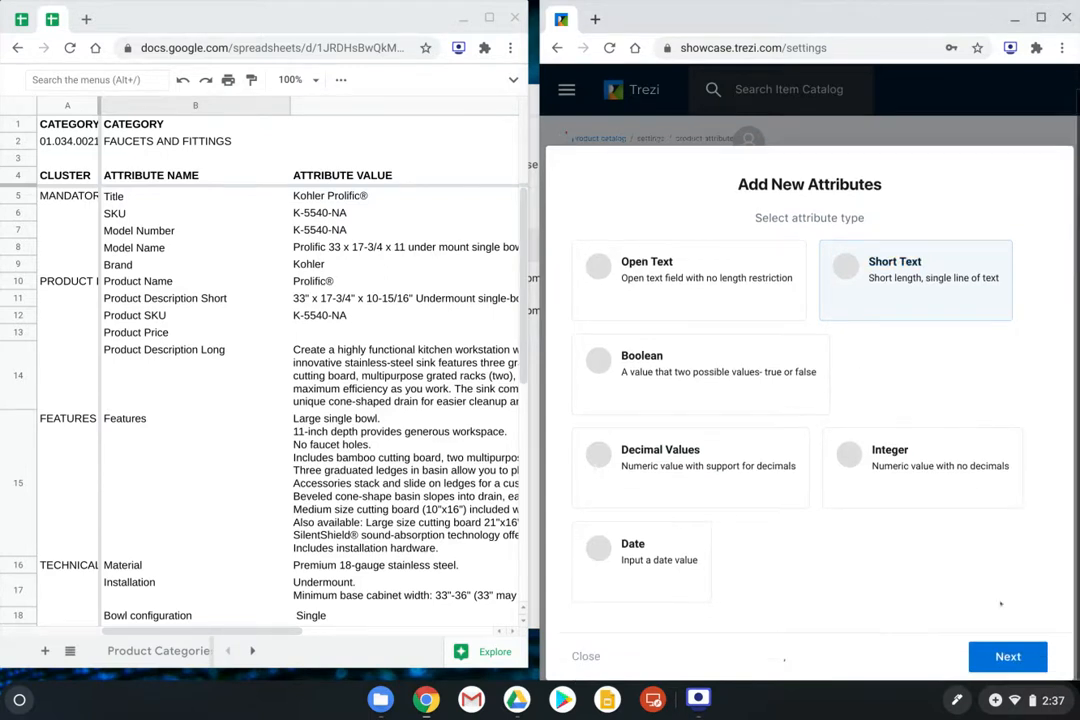
click(1008, 659)
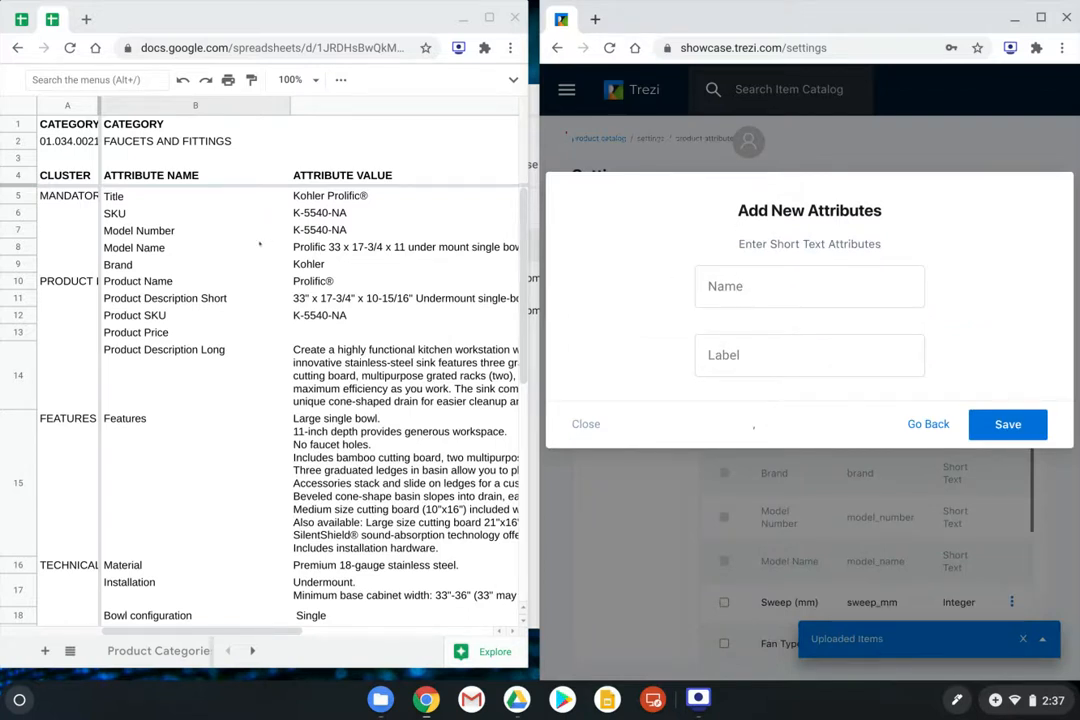
click(187, 283)
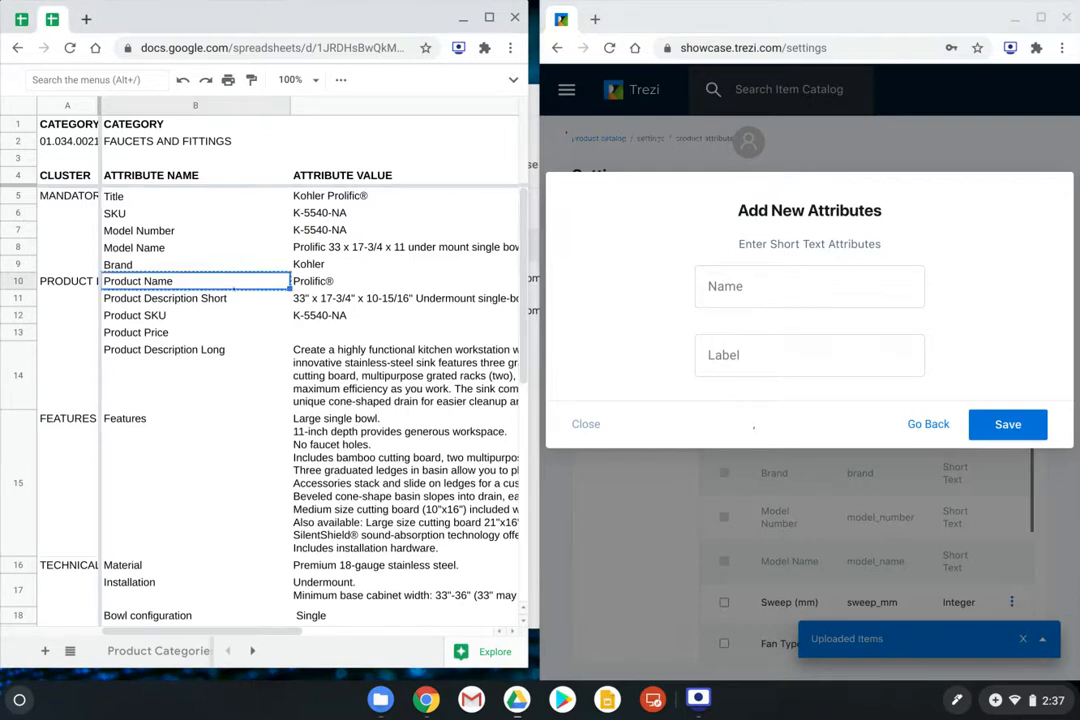
click(755, 282)
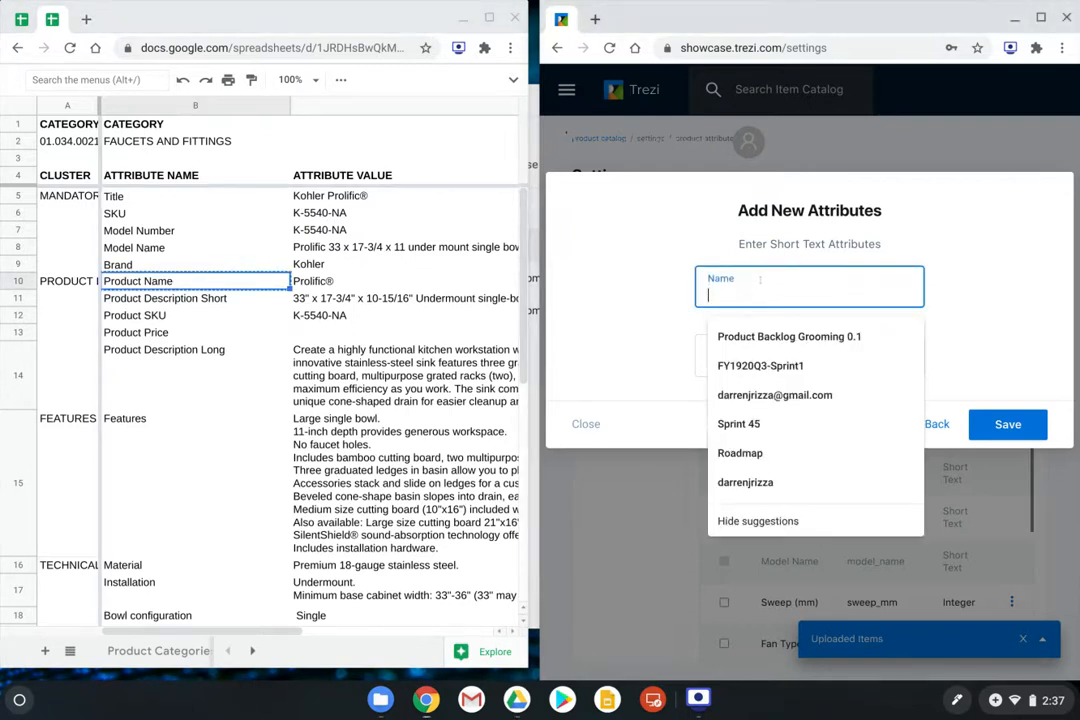
text(Product Name)
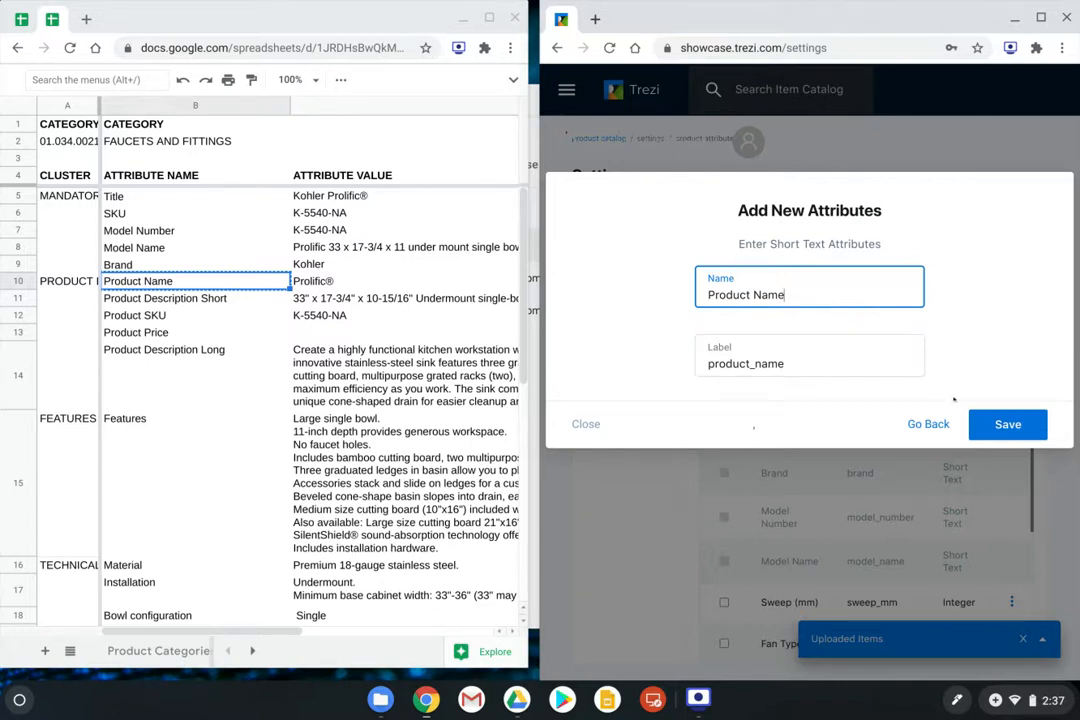
click(1018, 424)
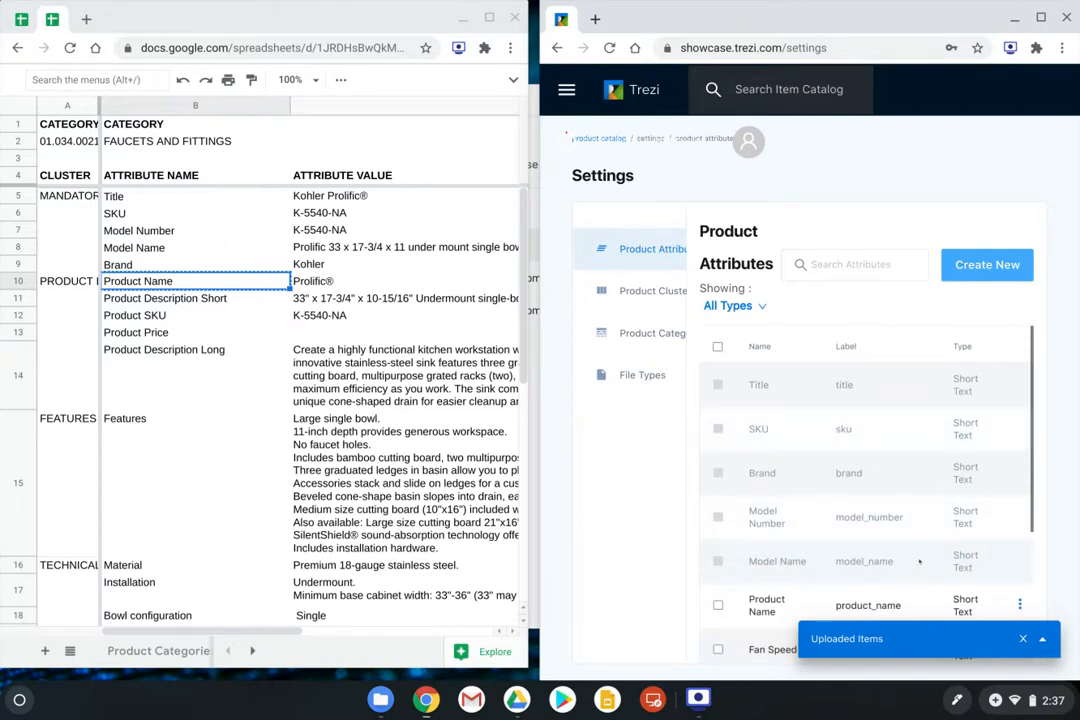
scroll(900, 434, down, 1)
scroll(900, 434, down, 1)
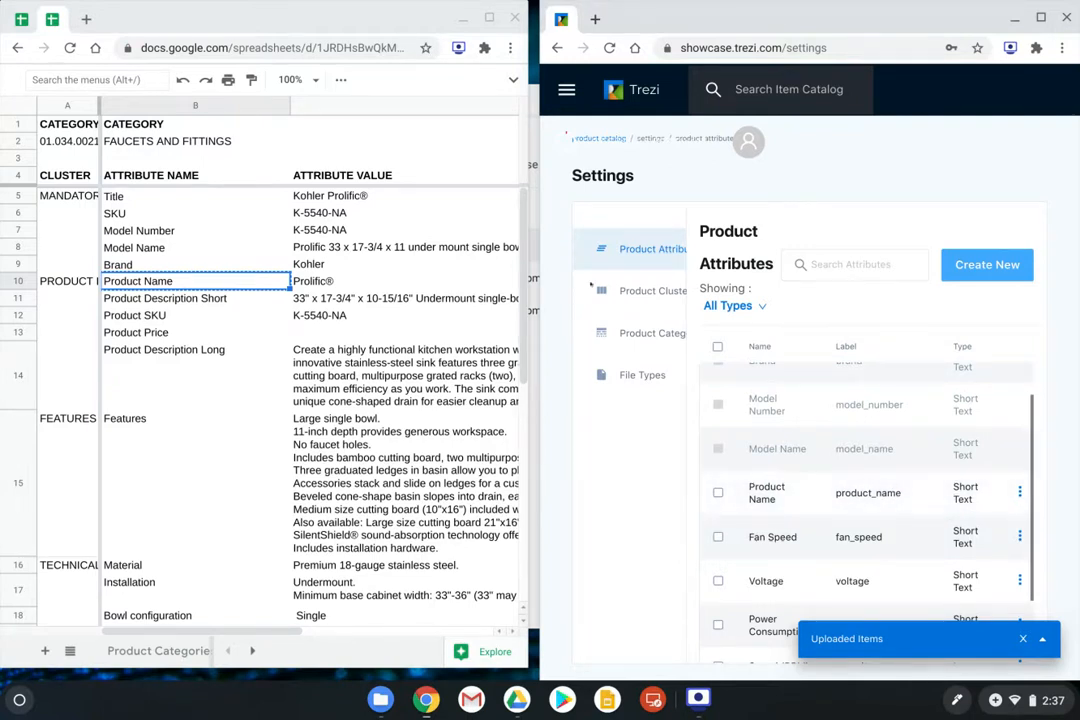
Create a Short Text attribute named Product Description Short, copying its name from the spreadsheet.
click(987, 264)
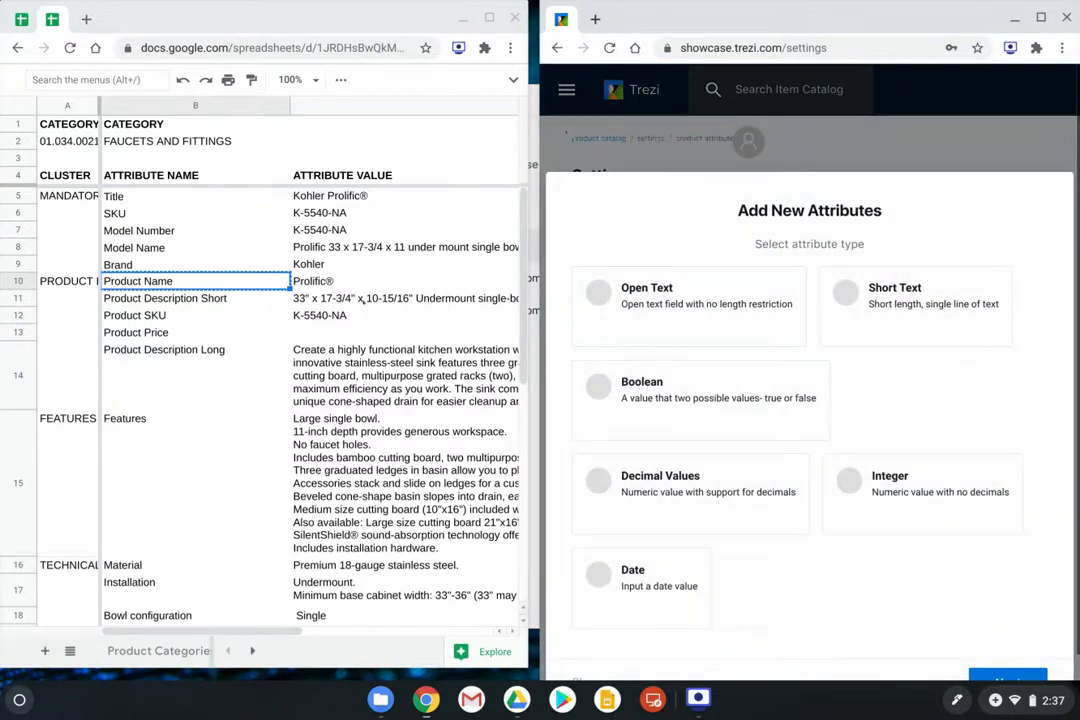
click(200, 281)
key(ctrl+c)
click(240, 300)
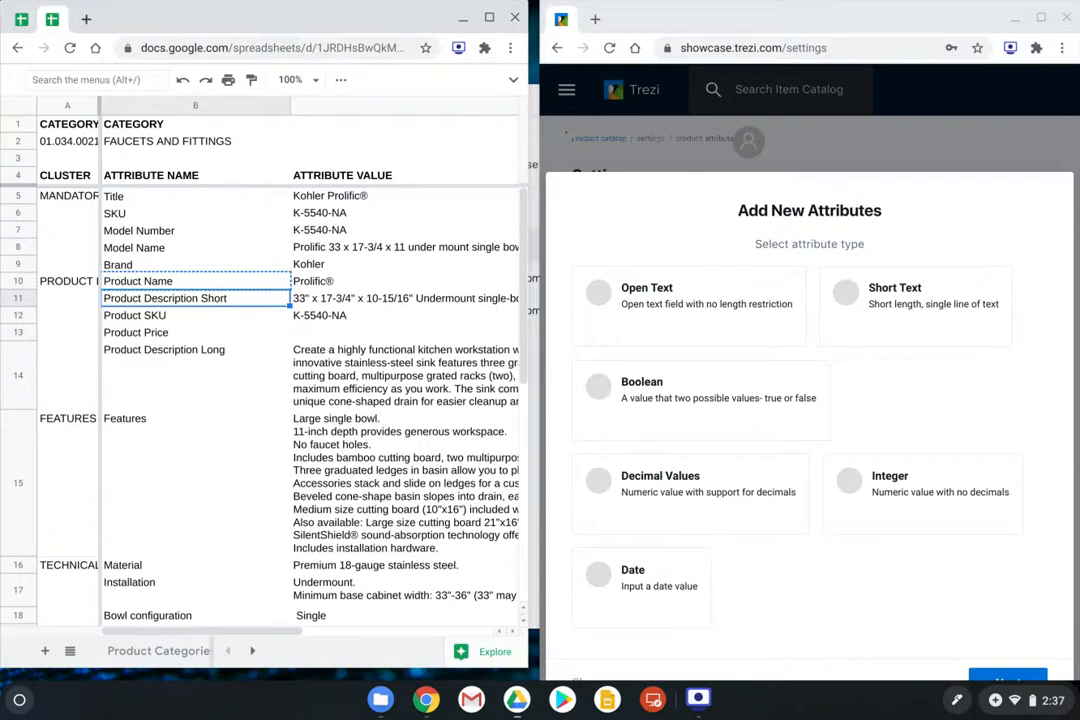
key(ctrl+c)
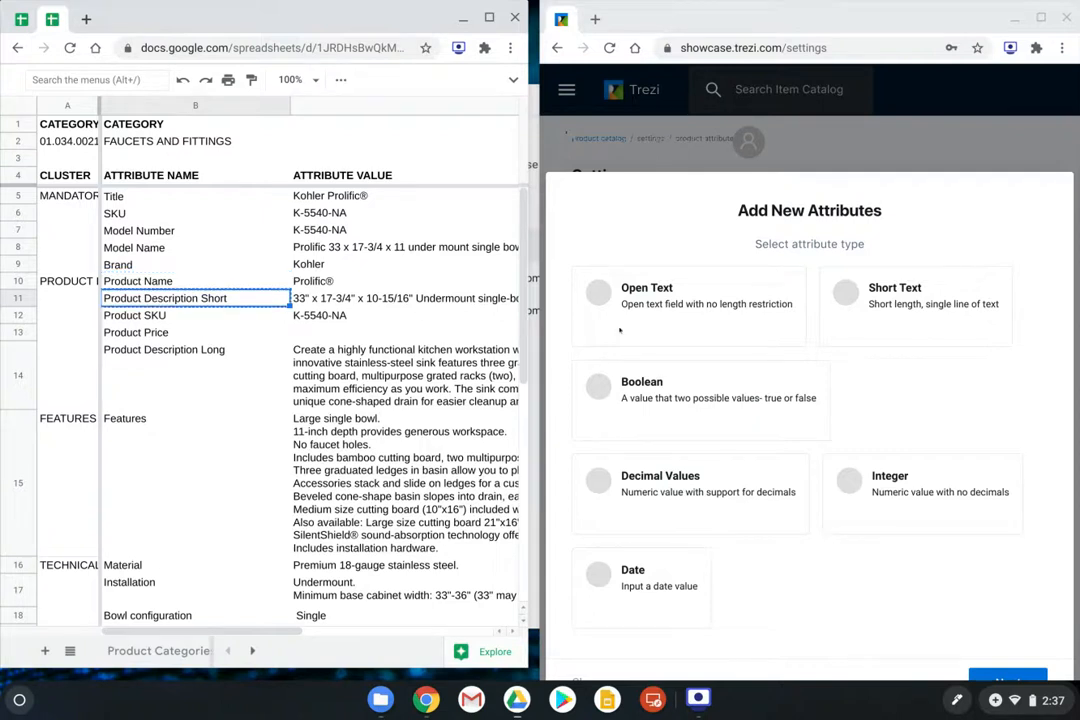
click(901, 292)
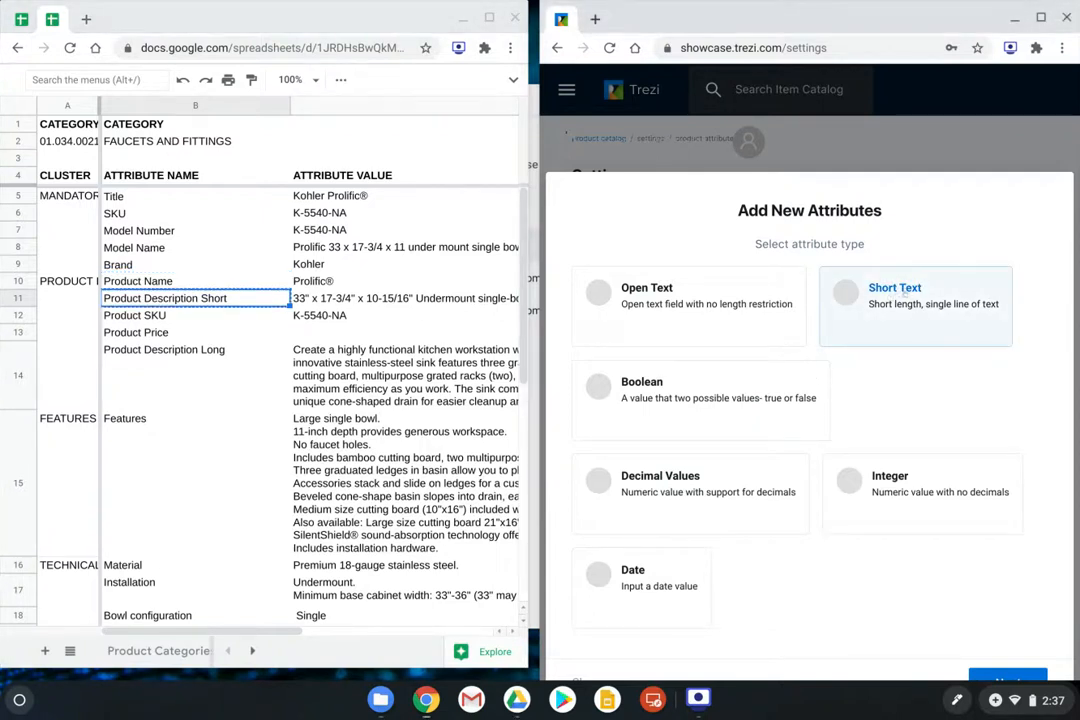
click(1030, 675)
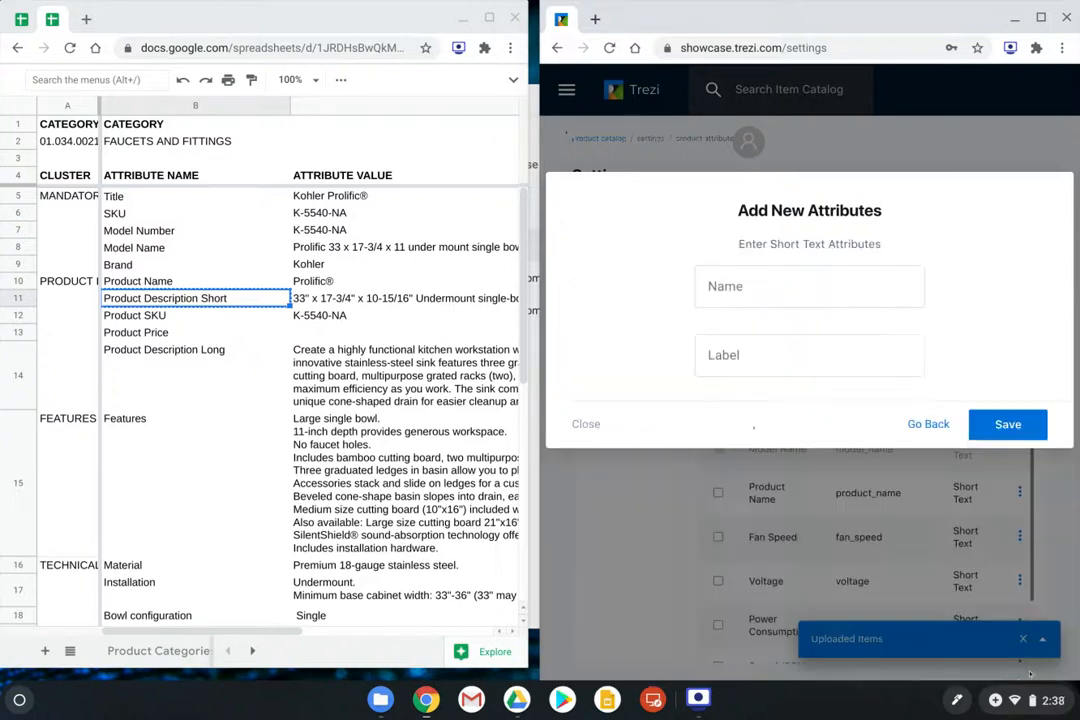
click(809, 287)
key(ctrl+v)
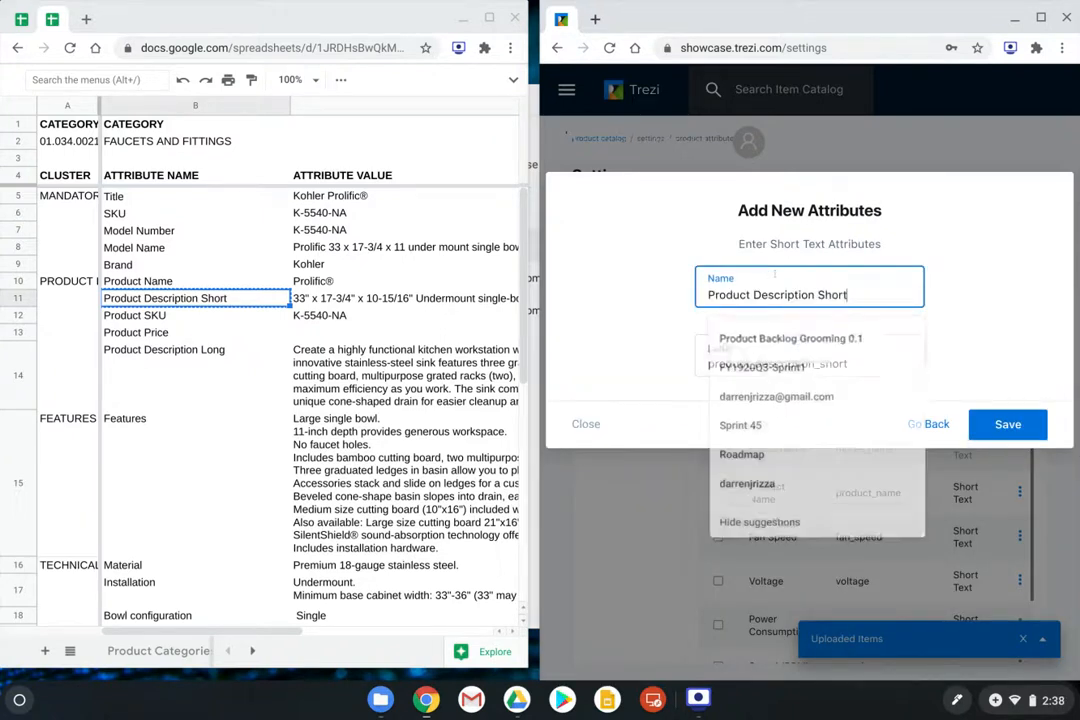
click(1022, 424)
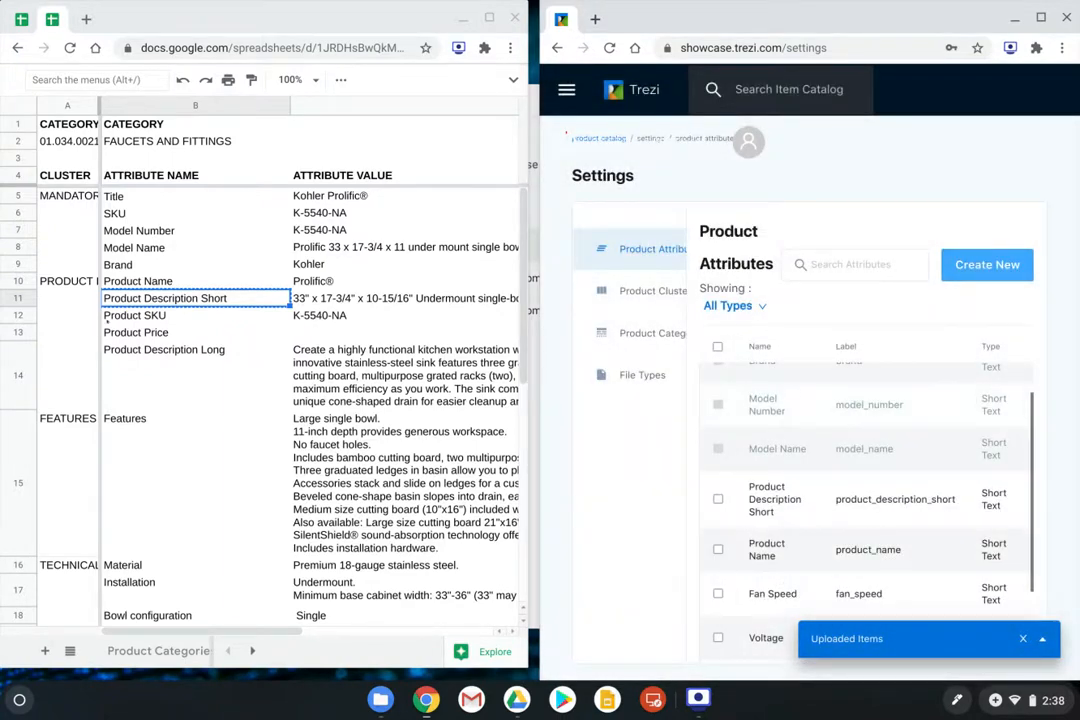
Copy Product SKU from the spreadsheet and save it as a new Short Text attribute.
click(157, 319)
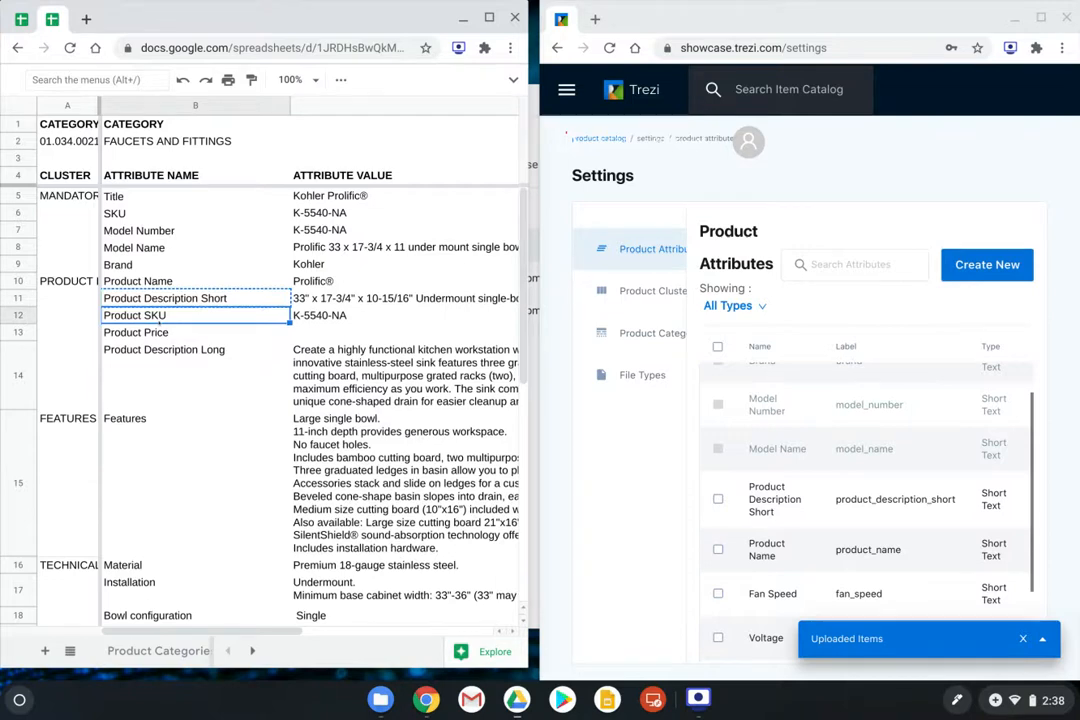
key(ctrl+c)
click(987, 265)
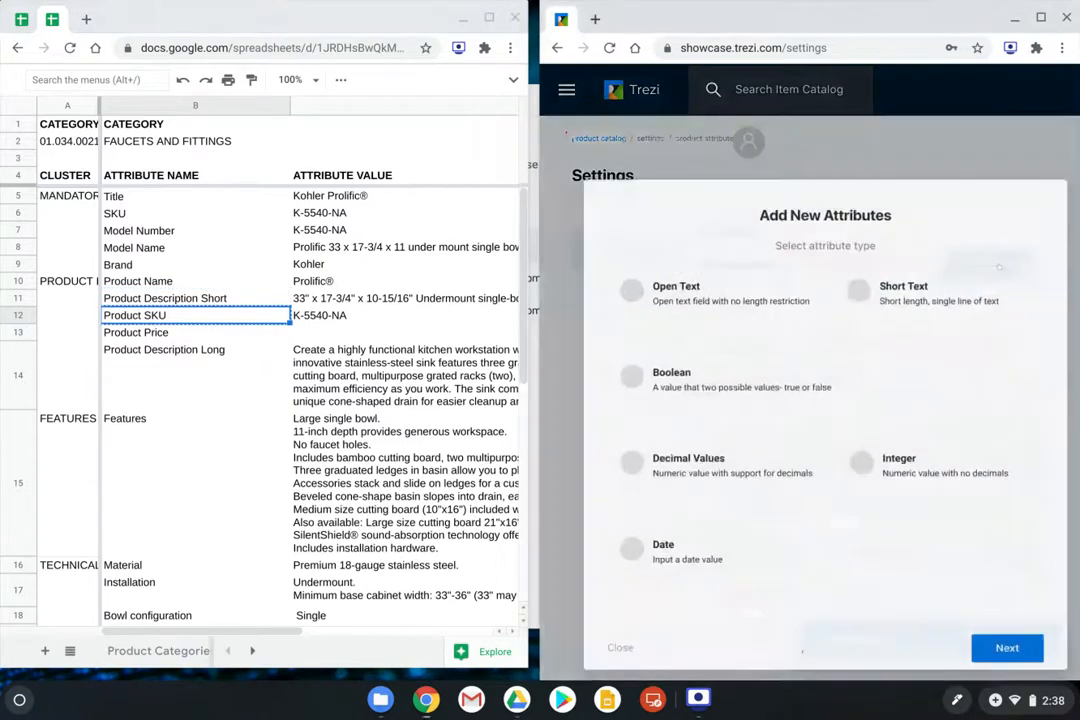
scroll(1012, 636, down, 1)
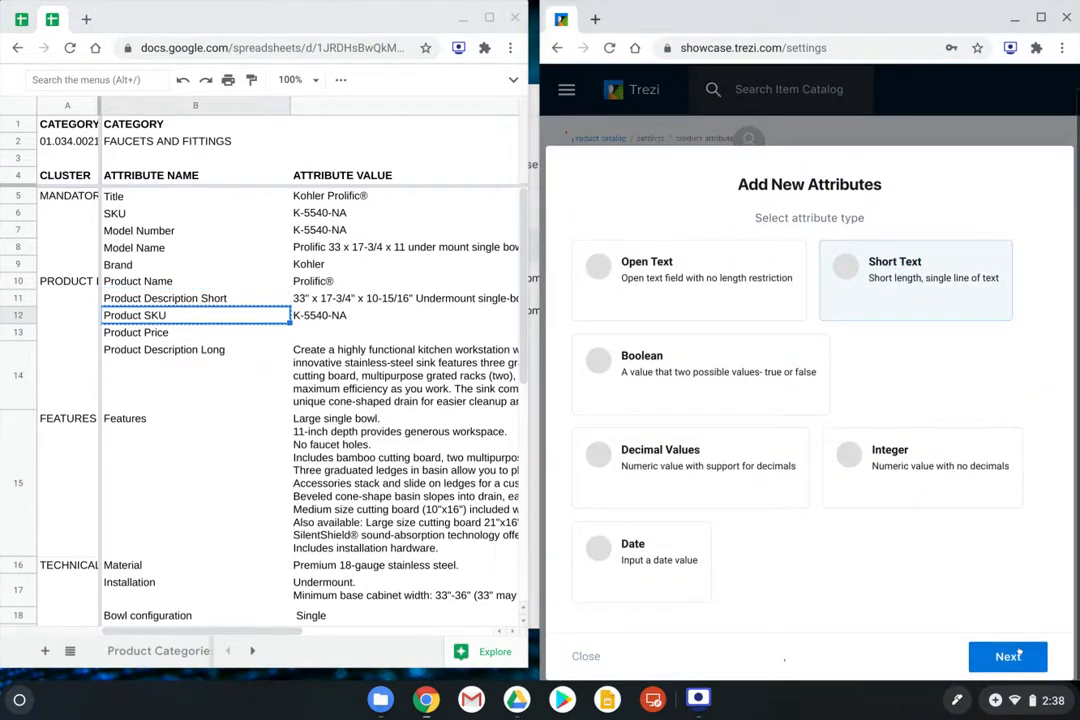
click(1019, 655)
click(761, 288)
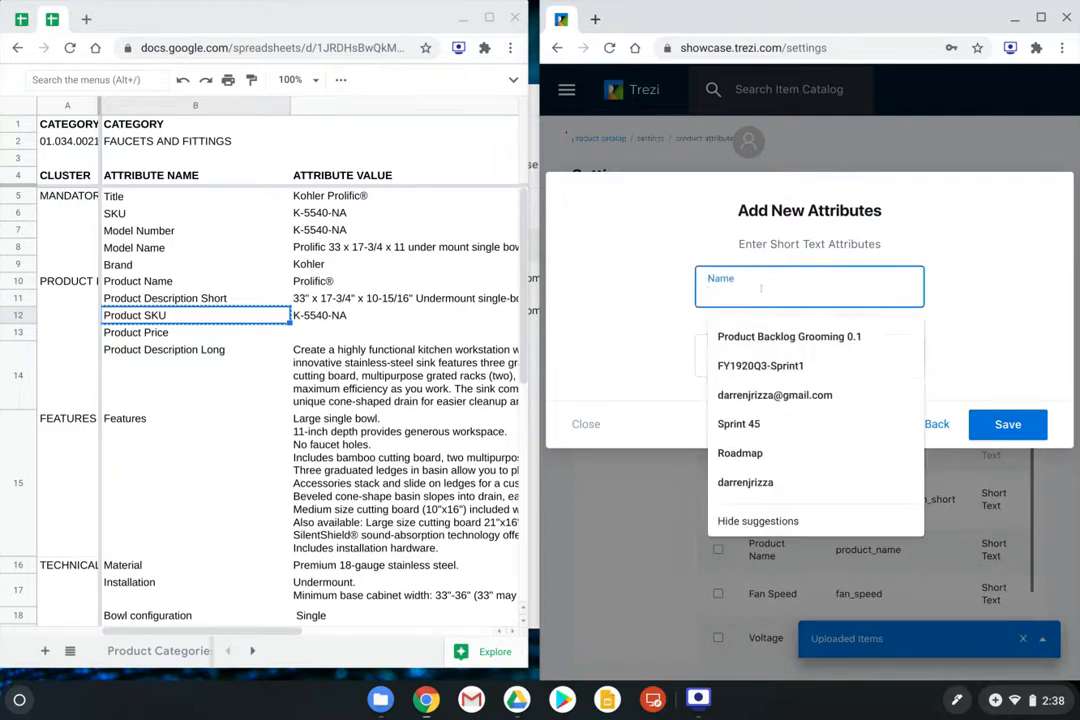
key(ctrl+v)
click(1010, 424)
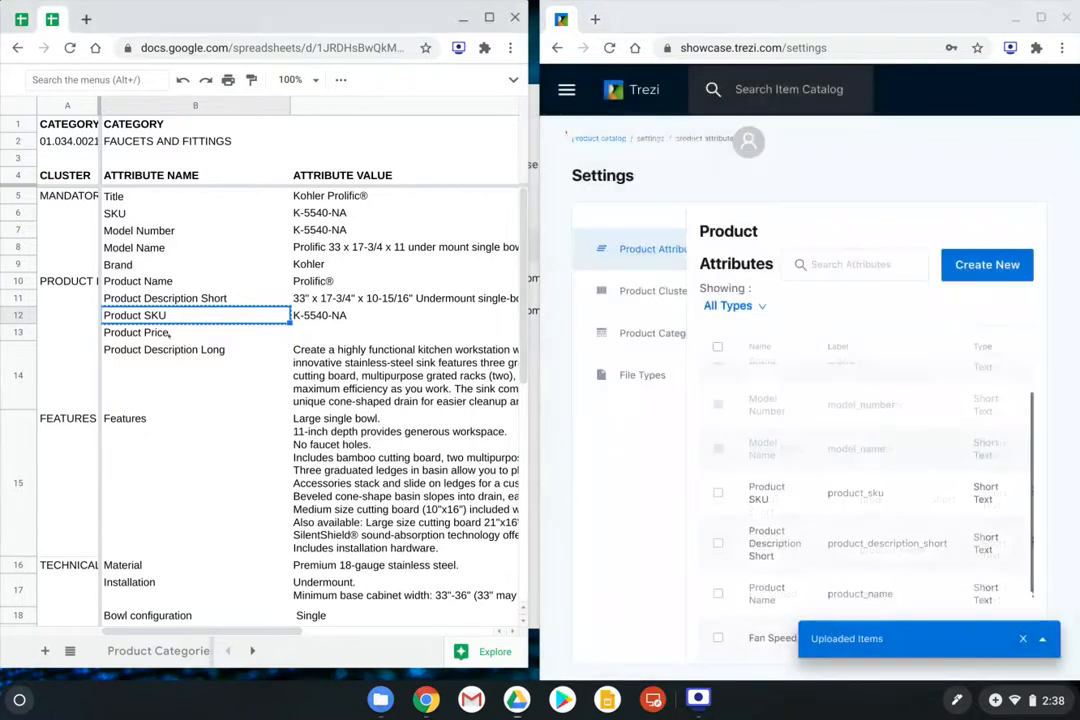
Create a Decimal Values attribute named Product Price, copying its name from the spreadsheet.
click(168, 335)
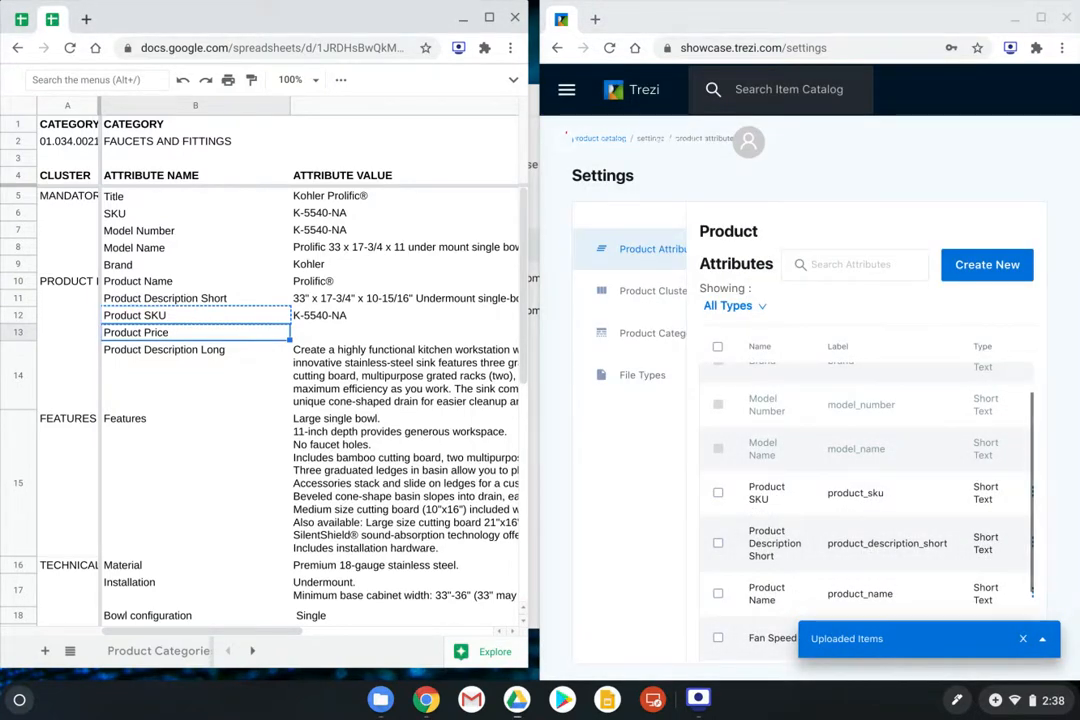
key(ctrl+c)
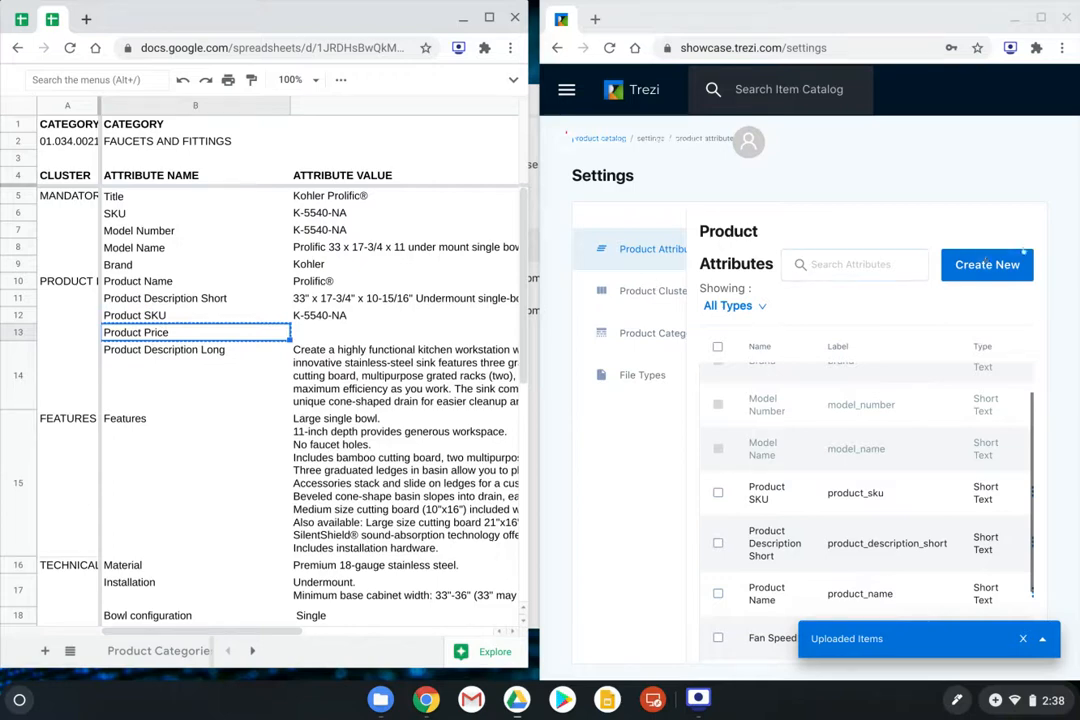
click(987, 264)
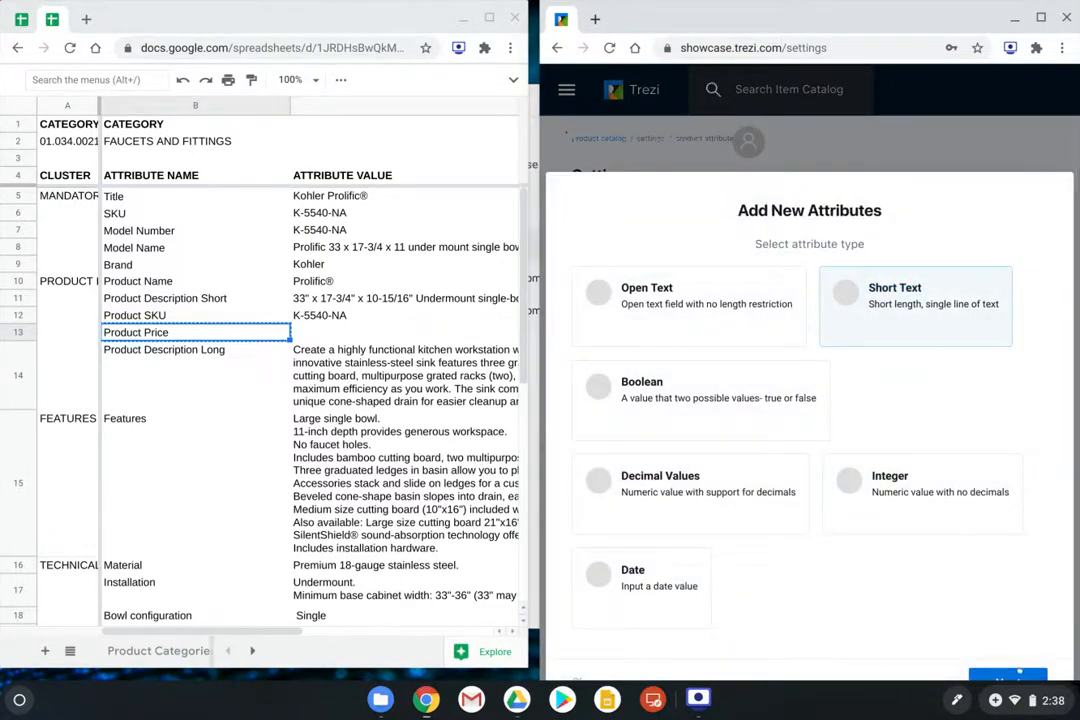
click(1018, 676)
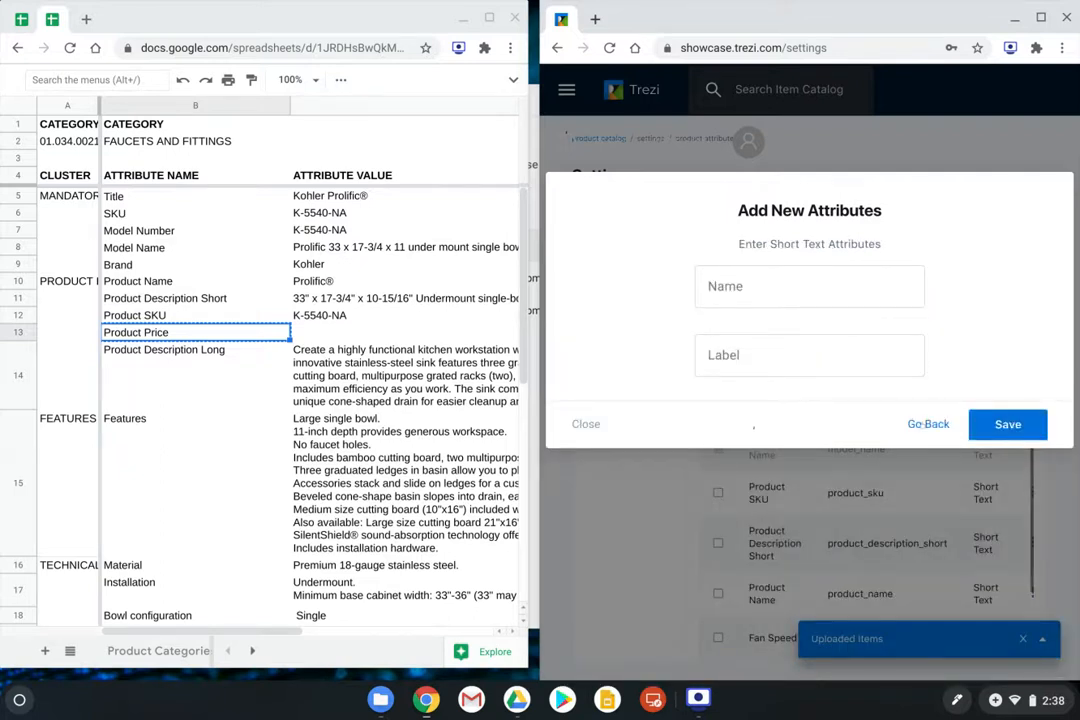
click(928, 424)
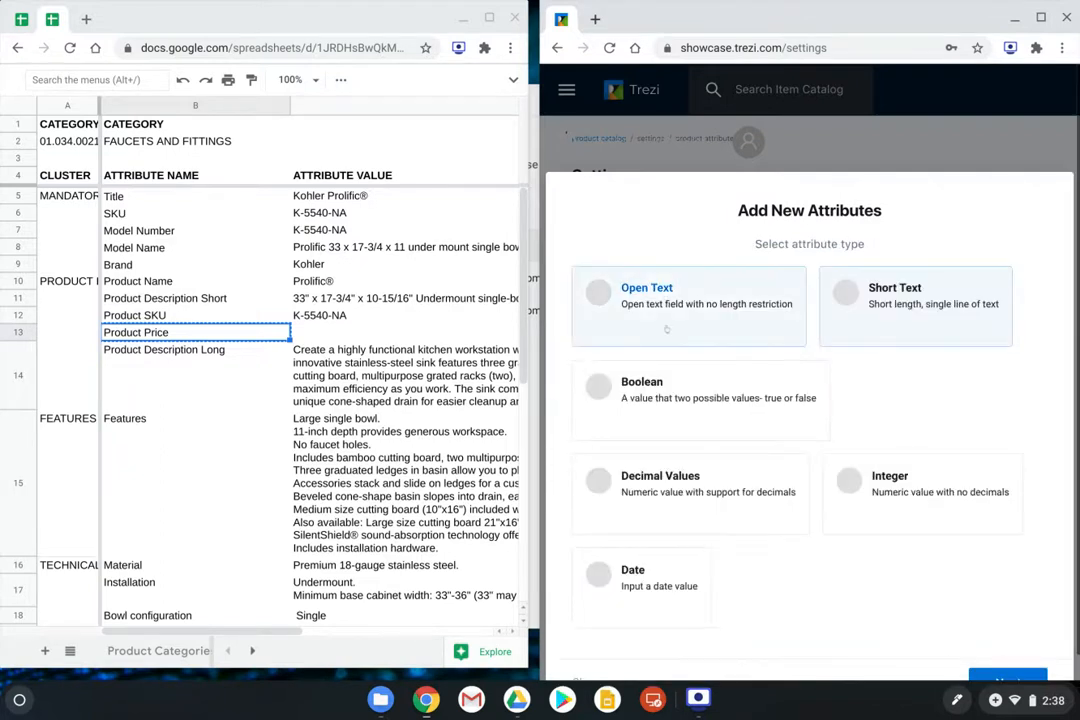
click(666, 384)
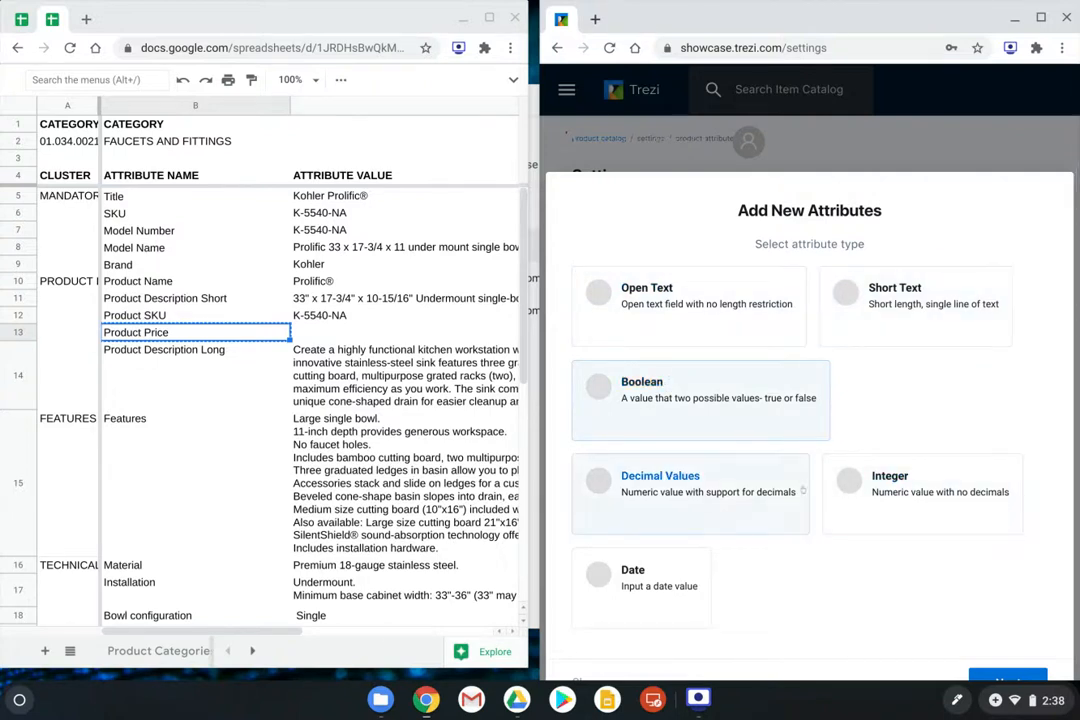
click(745, 498)
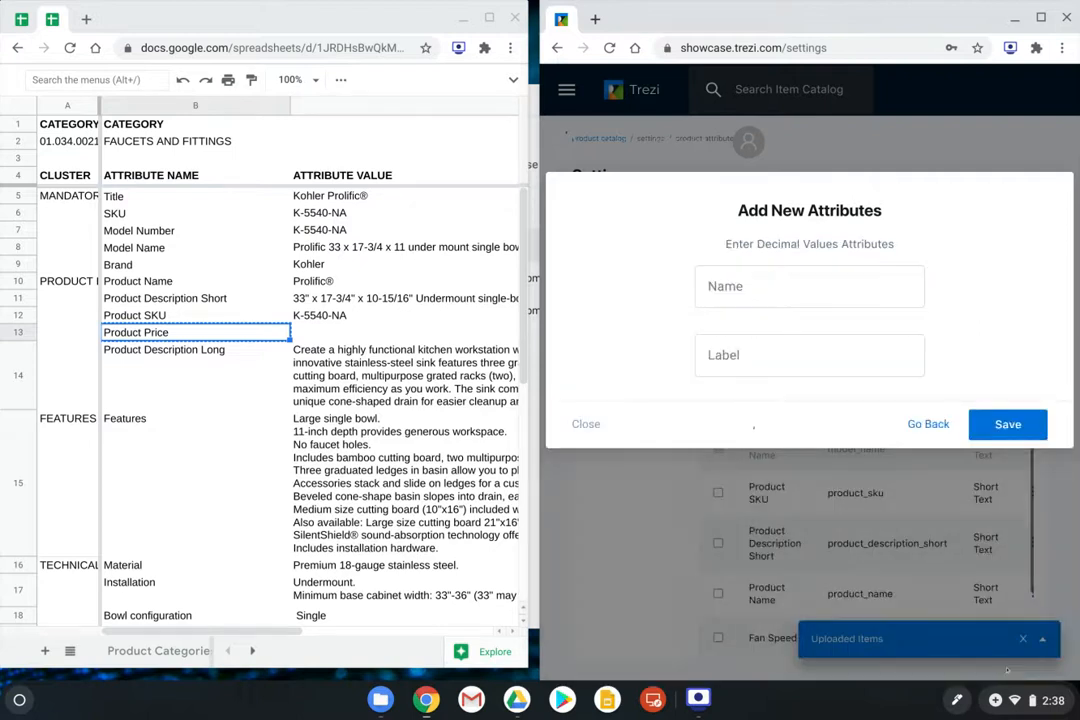
click(1008, 678)
click(795, 286)
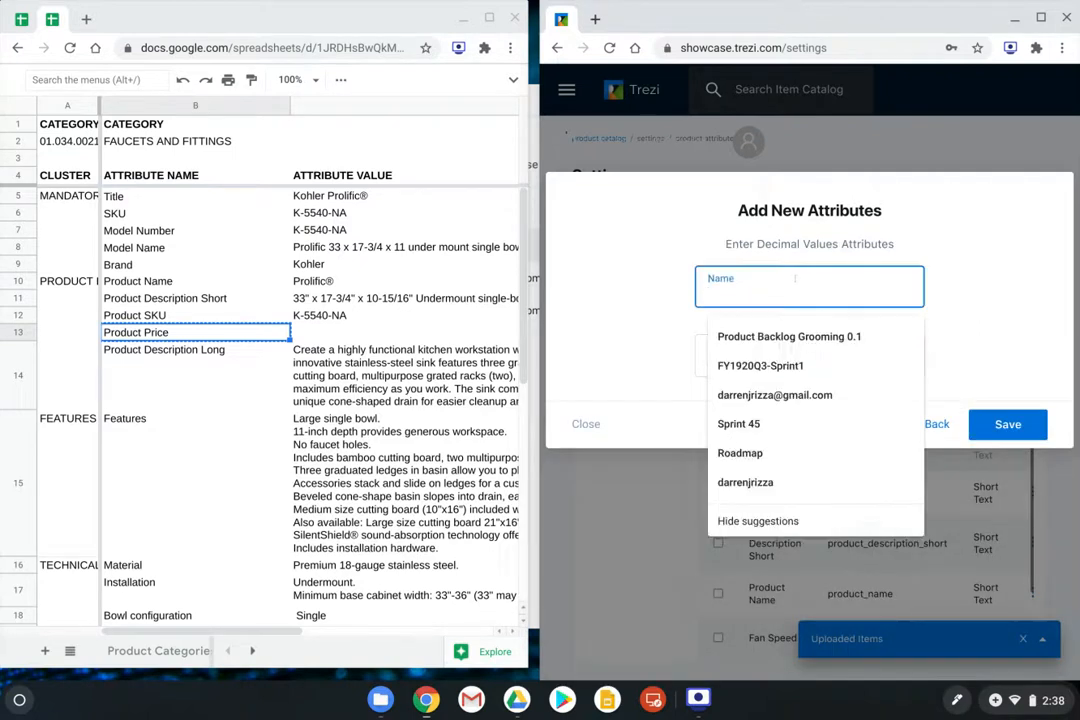
key(ctrl+v)
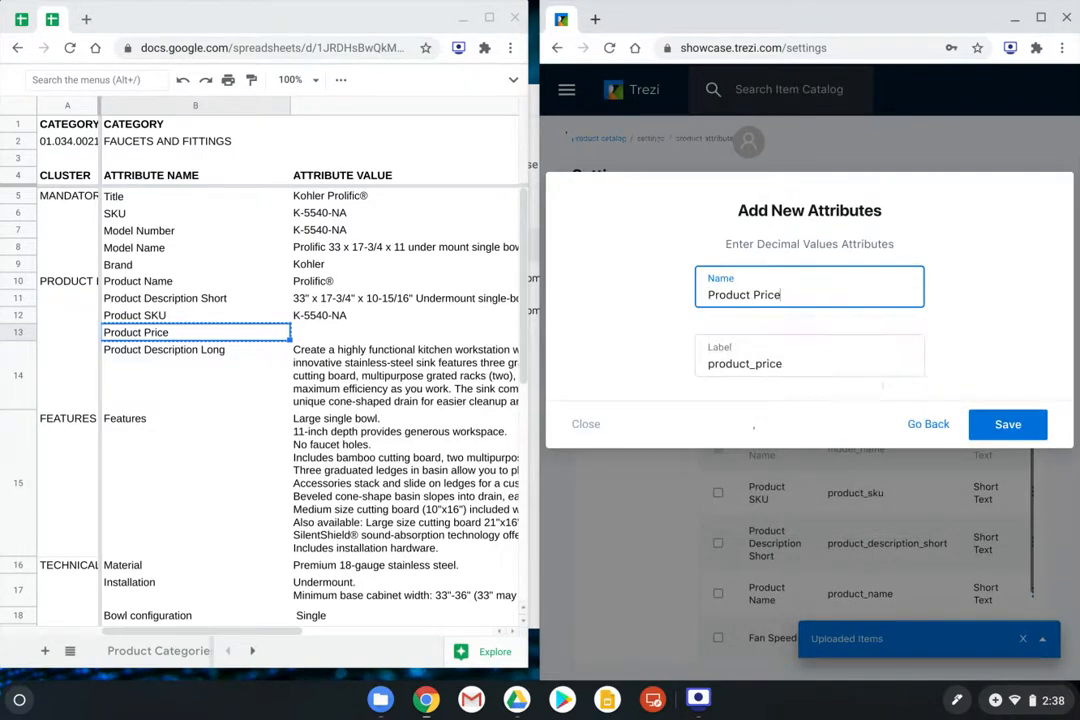
click(1012, 424)
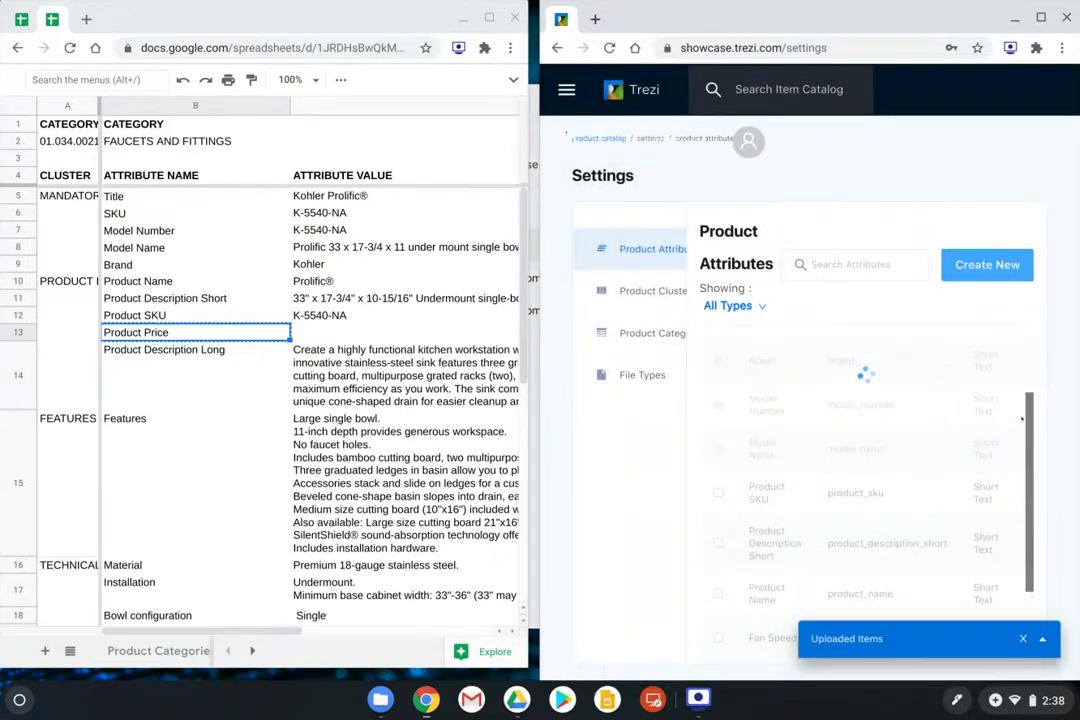
Add an Open Text attribute named Product Description Long, using the name copied from the spreadsheet.
click(988, 265)
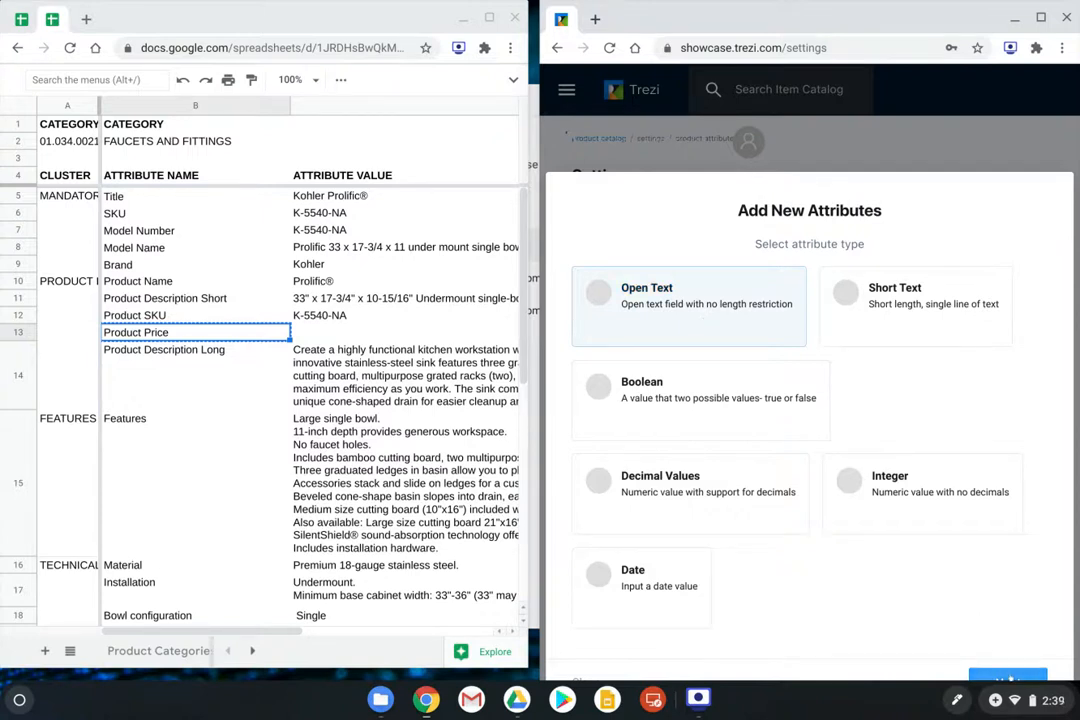
click(706, 318)
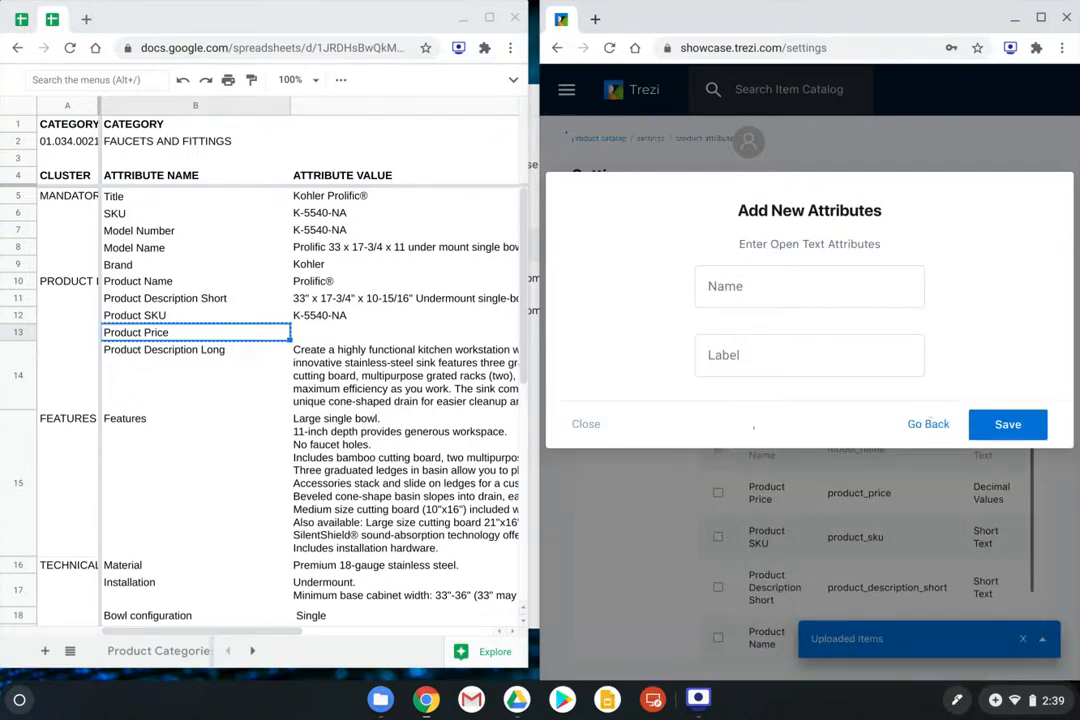
click(145, 362)
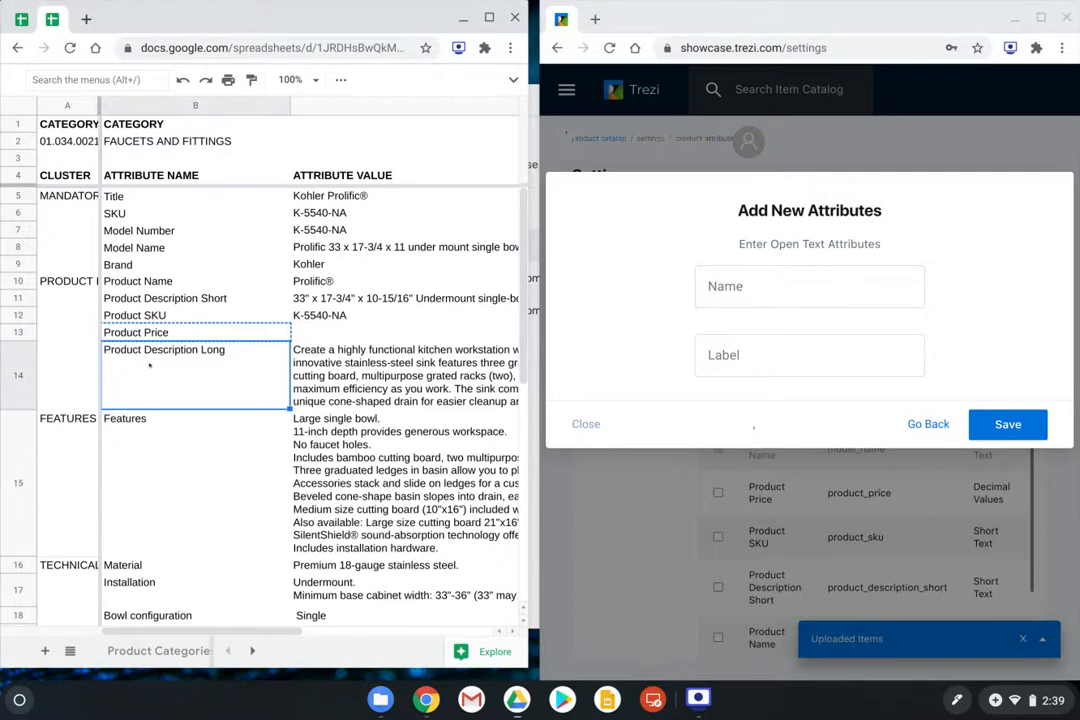
click(760, 287)
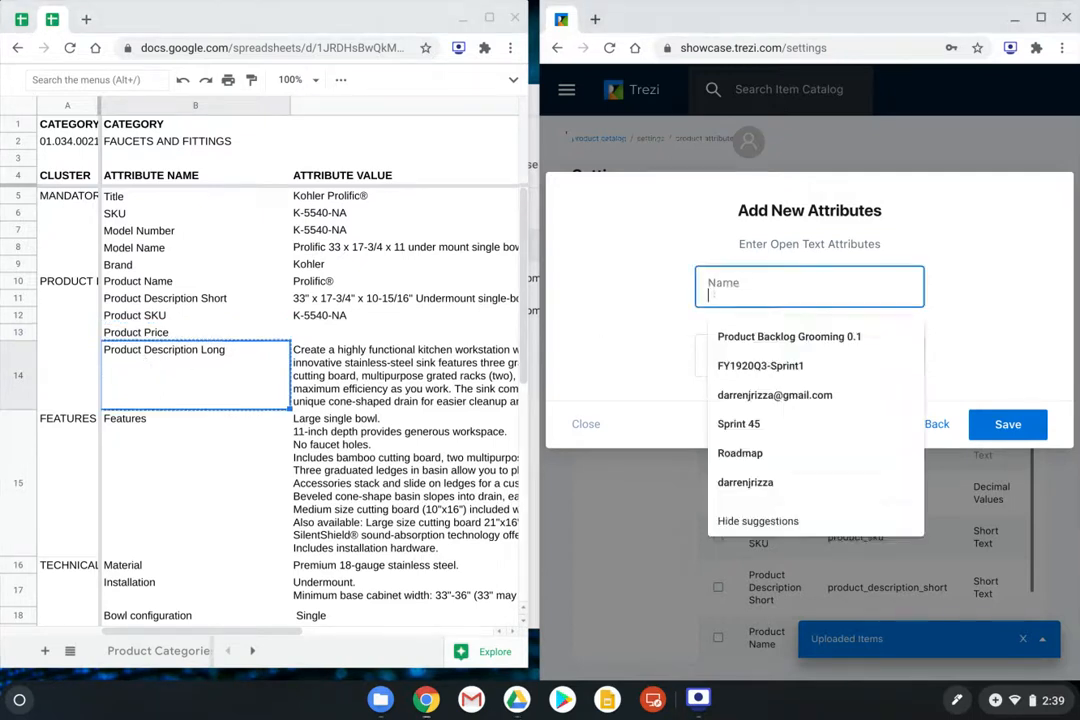
key(ctrl+v)
click(1025, 432)
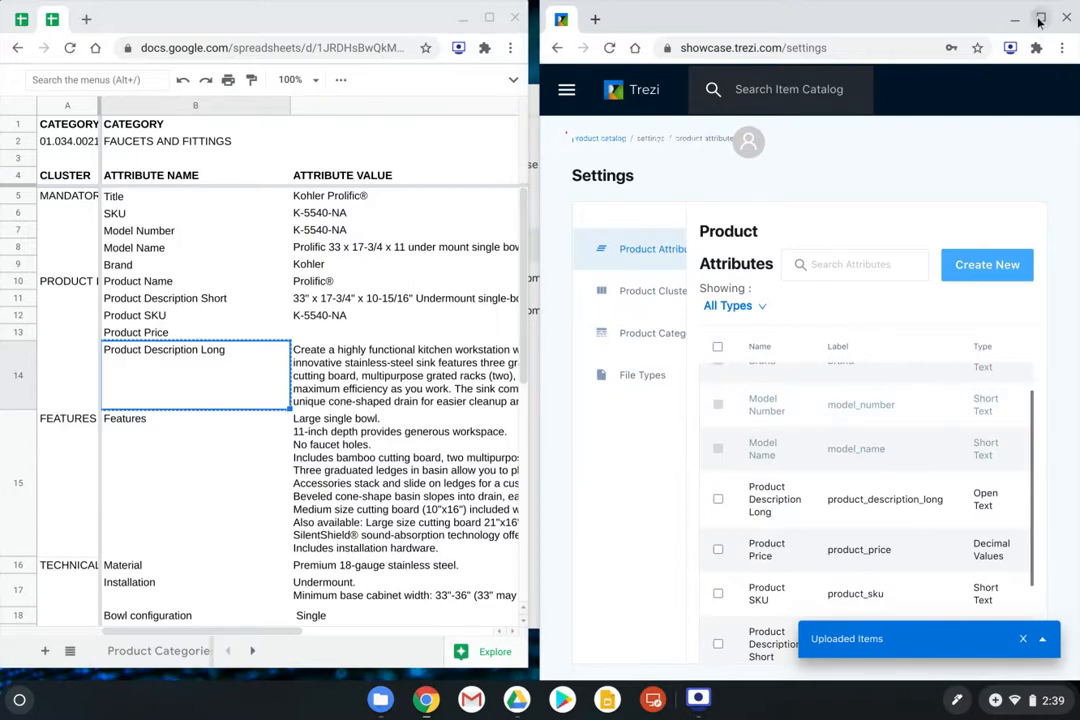
Maximize the Trezi window and view the edit form of the Product Description Long attribute, closing it without updating.
double_click(878, 22)
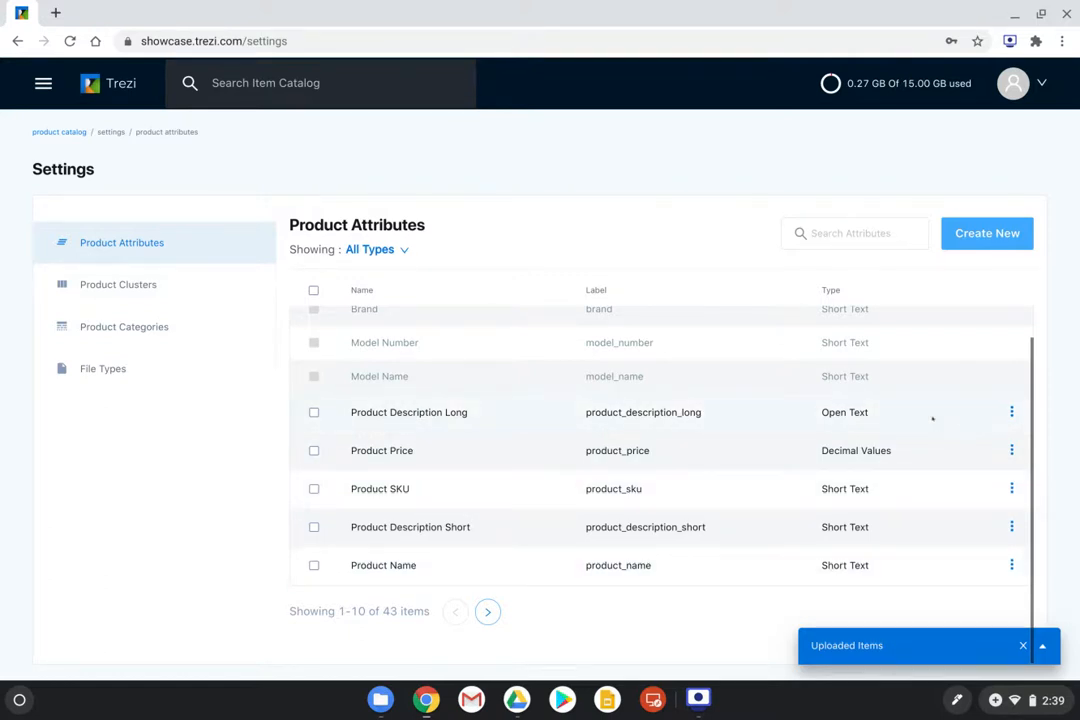
click(1011, 412)
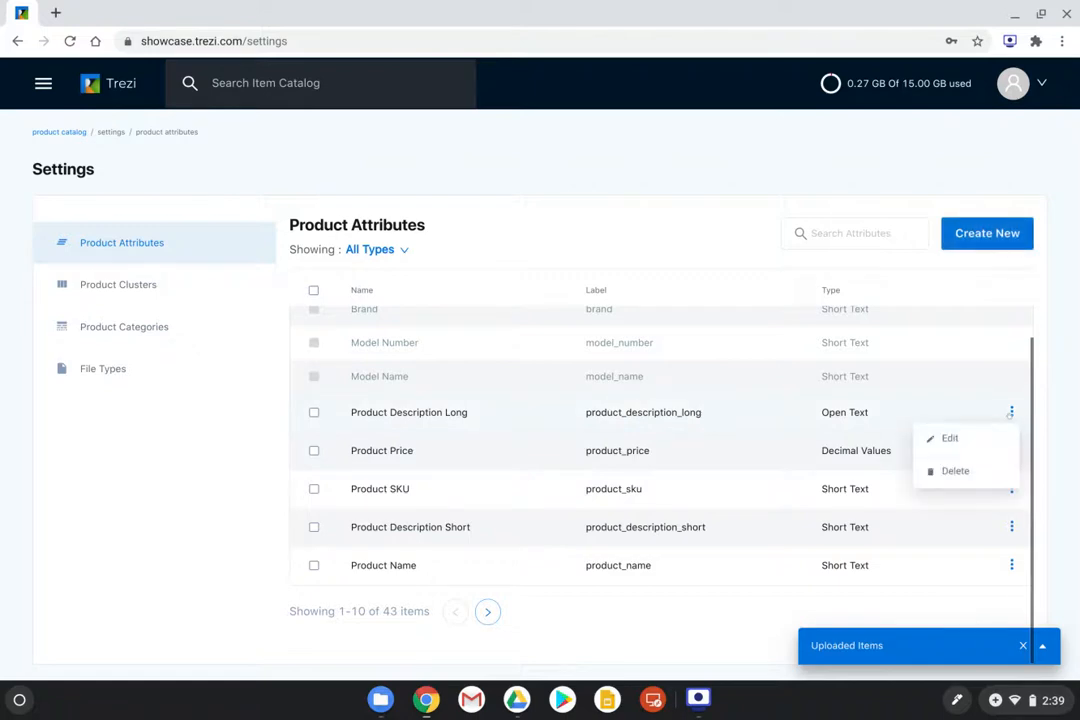
click(966, 440)
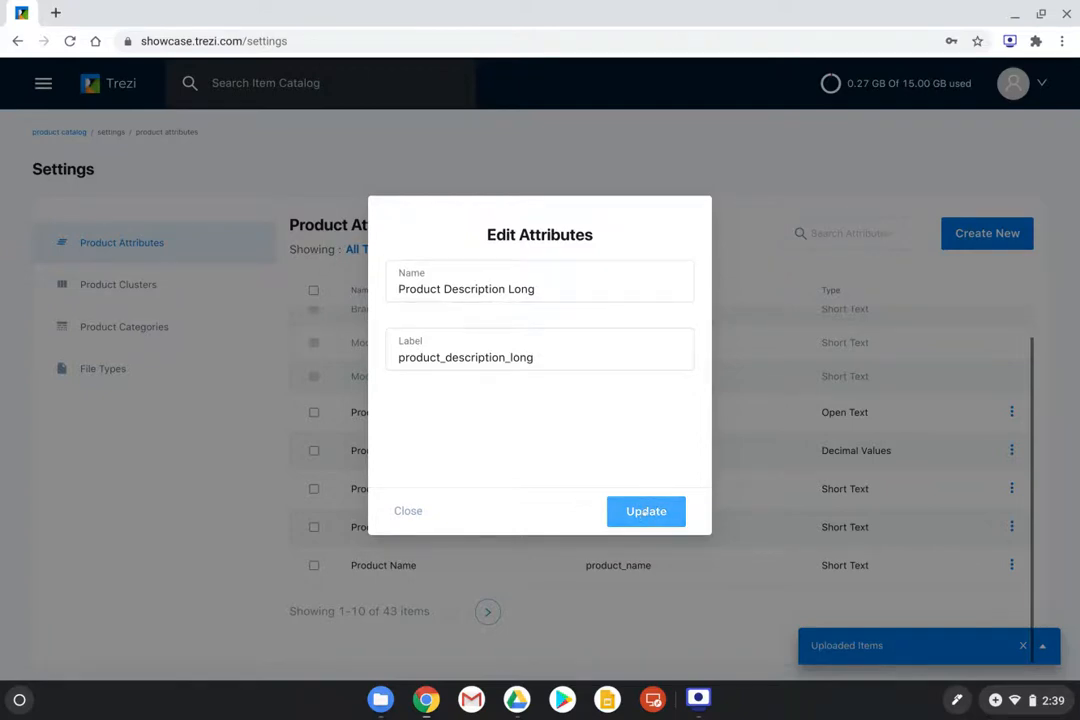
click(396, 511)
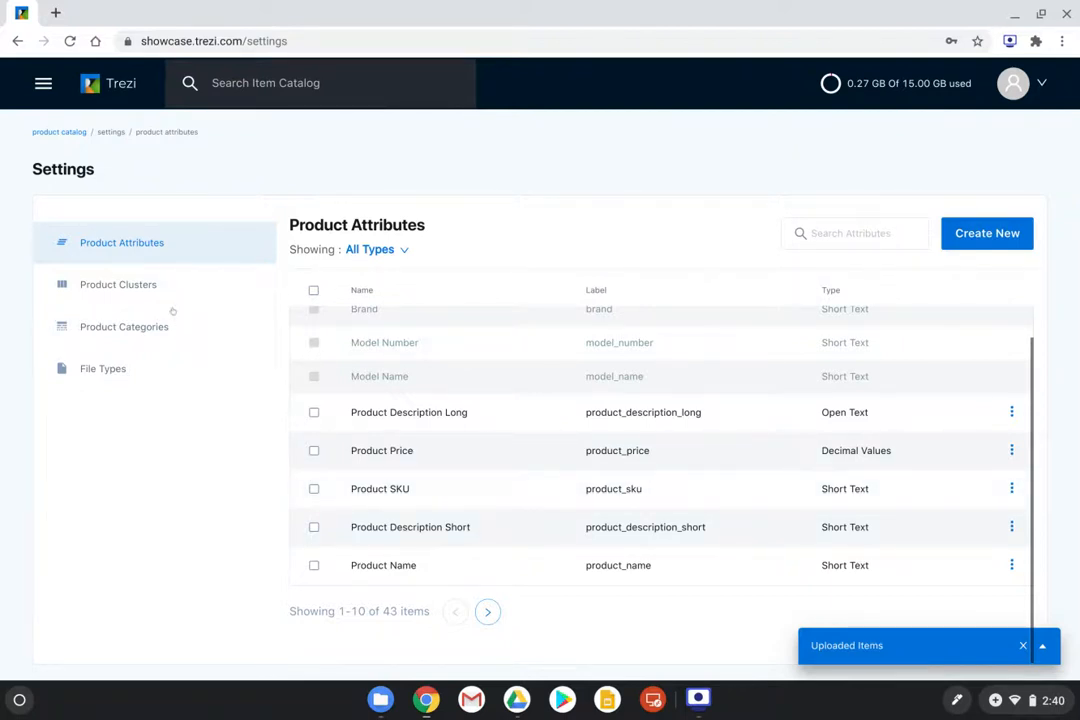
click(709, 706)
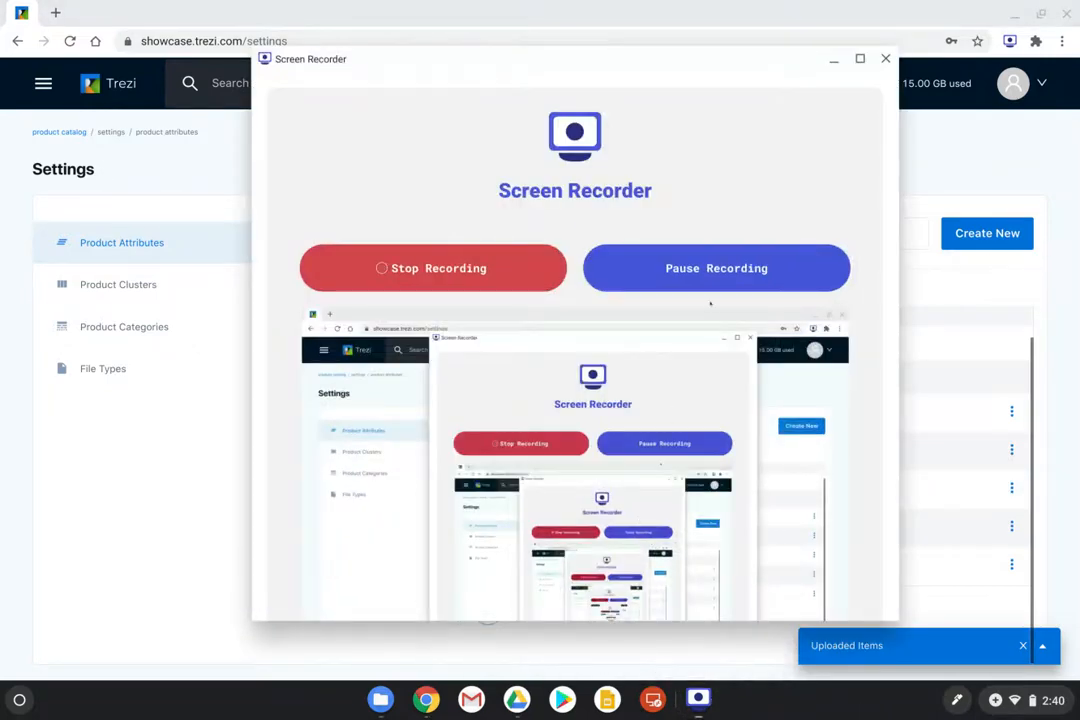